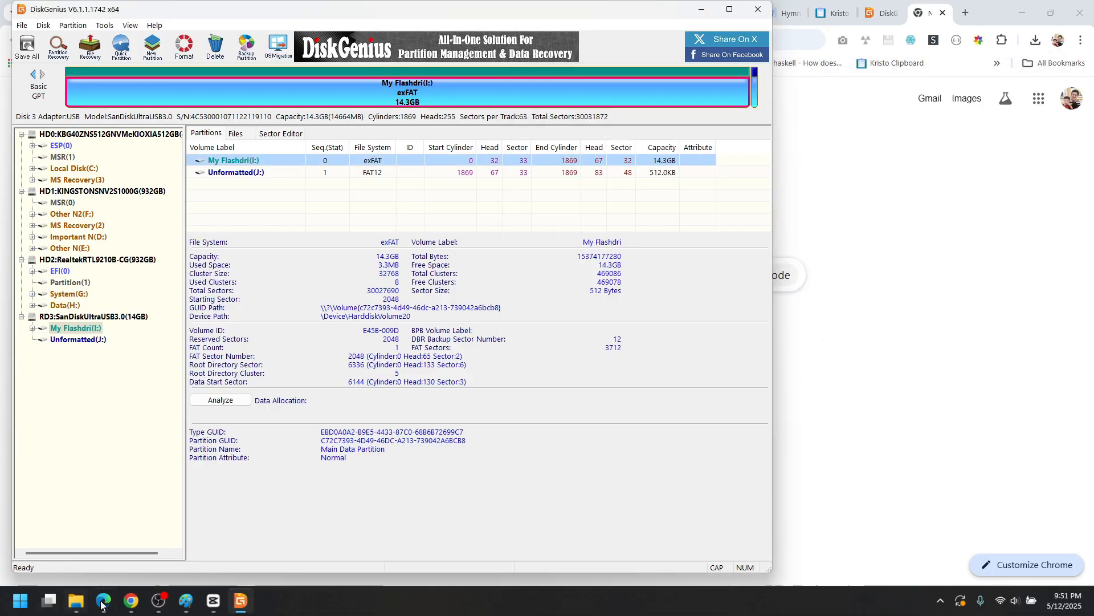
# - Launch Computer Management from the This PC context menu in File Explorer
pyautogui.click(76, 600)
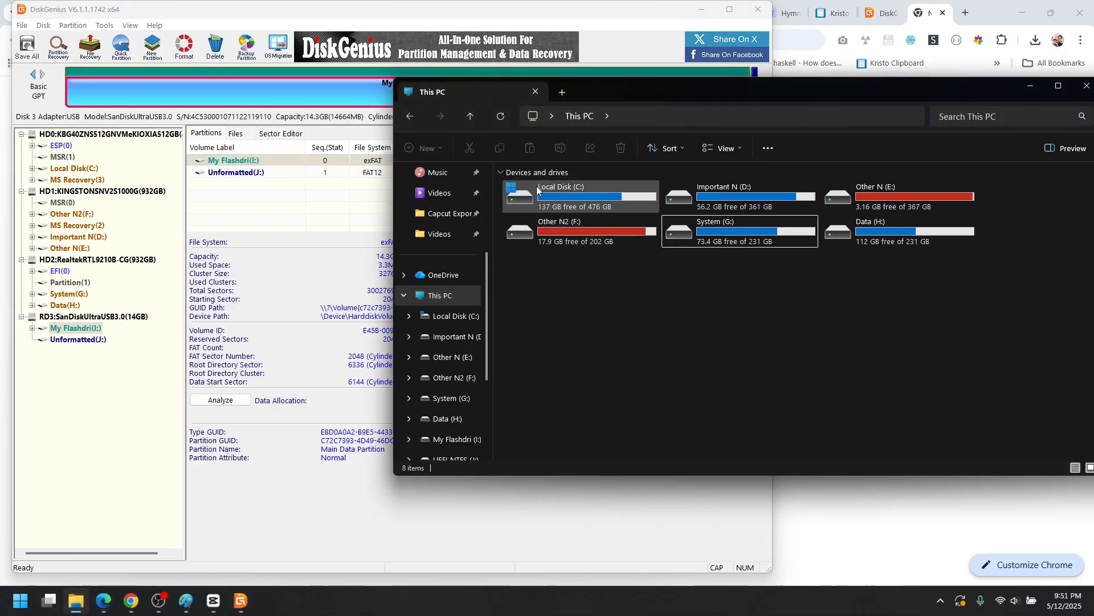
pyautogui.moveTo(662, 95); pyautogui.dragTo(389, 77)
pyautogui.rightClick(163, 279)
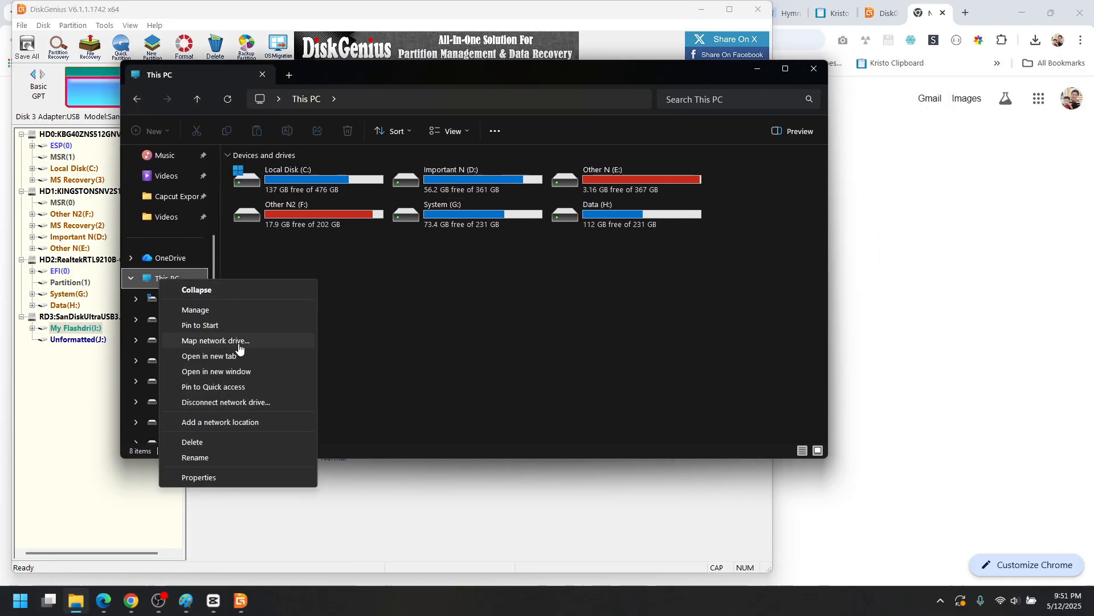
pyautogui.click(244, 311)
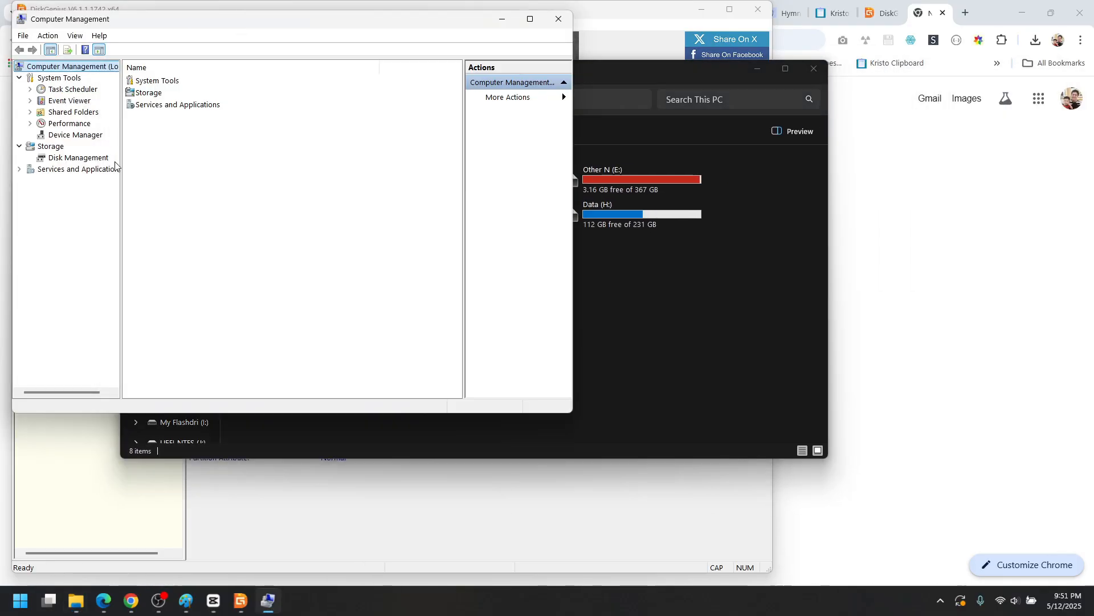
# - Show Disk Management and inspect Disk 1, removable Disk 3, Data (H:) and System (G:)
pyautogui.click(87, 160)
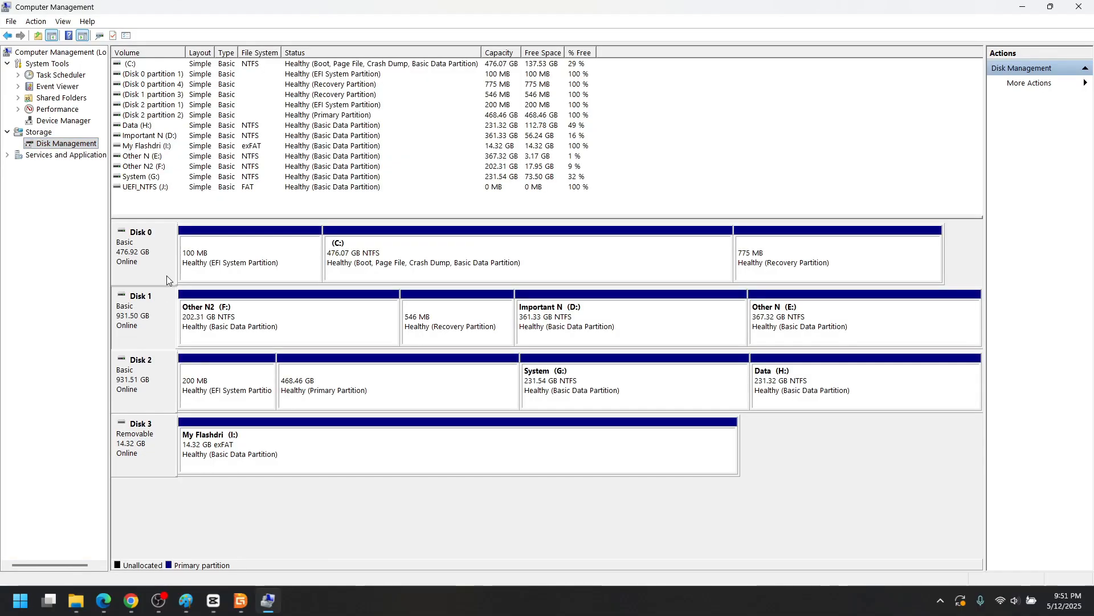
pyautogui.click(161, 303)
pyautogui.click(162, 454)
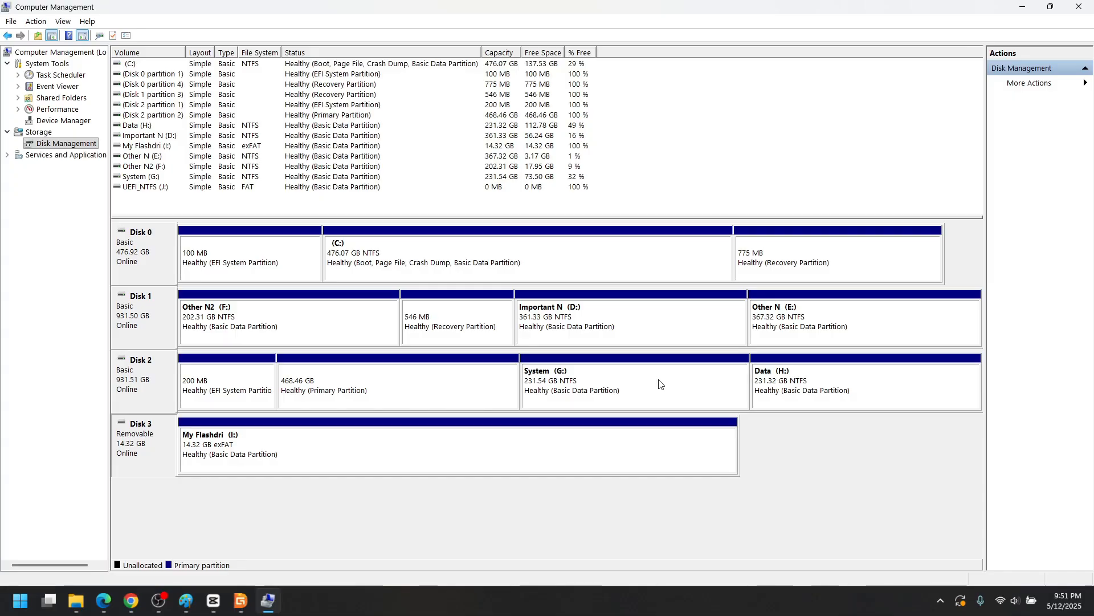
pyautogui.click(841, 404)
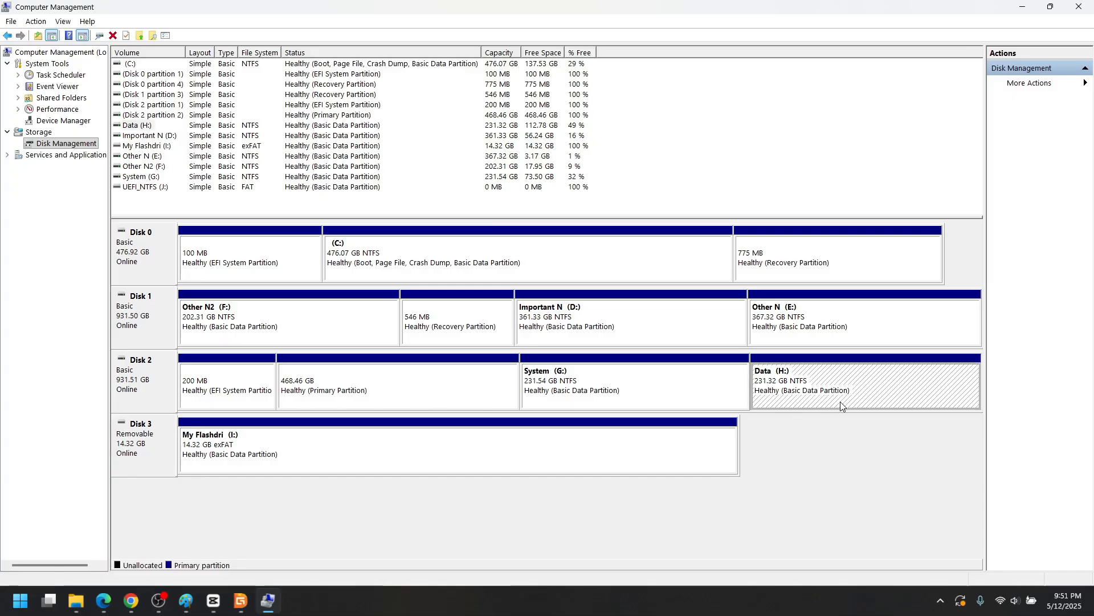
pyautogui.click(690, 396)
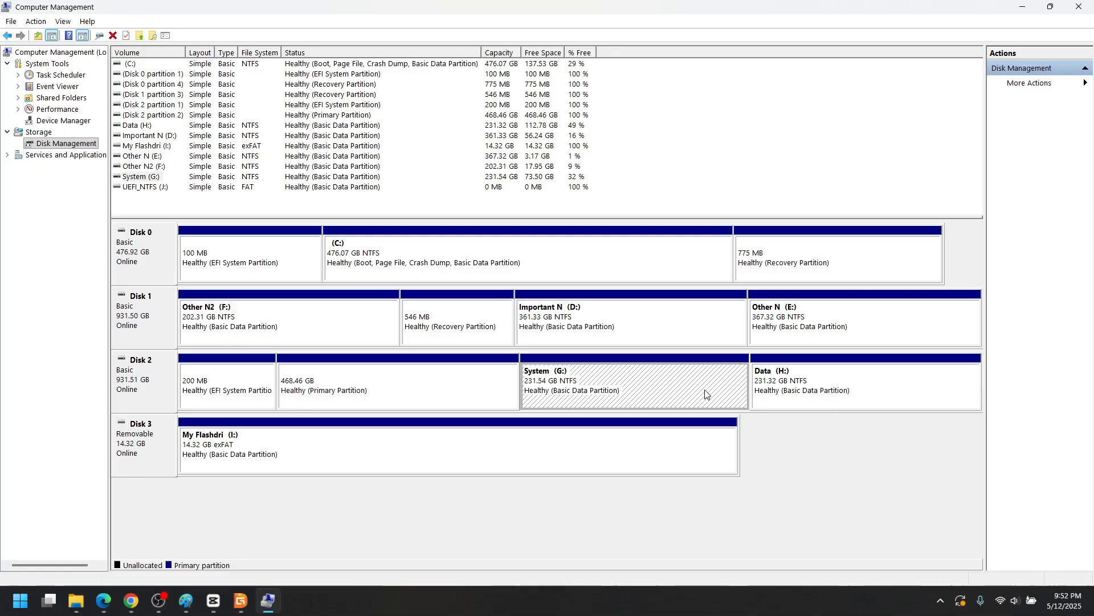
pyautogui.click(837, 395)
pyautogui.click(714, 392)
# - Query Shrink Volume for System (G:) while checking the G: drive in File Explorer
pyautogui.rightClick(648, 372)
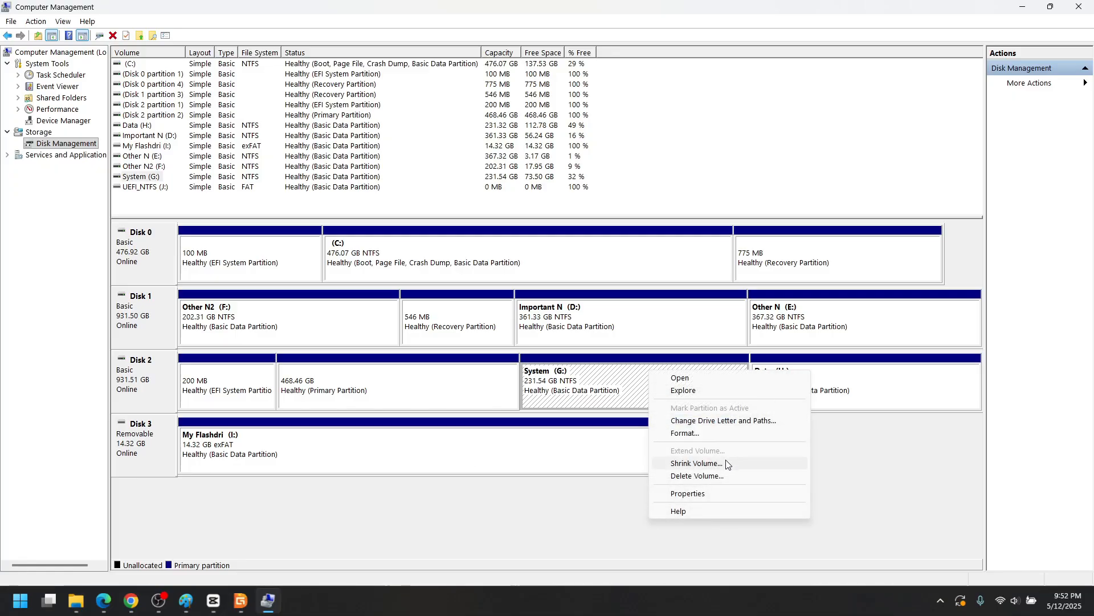
pyautogui.click(725, 461)
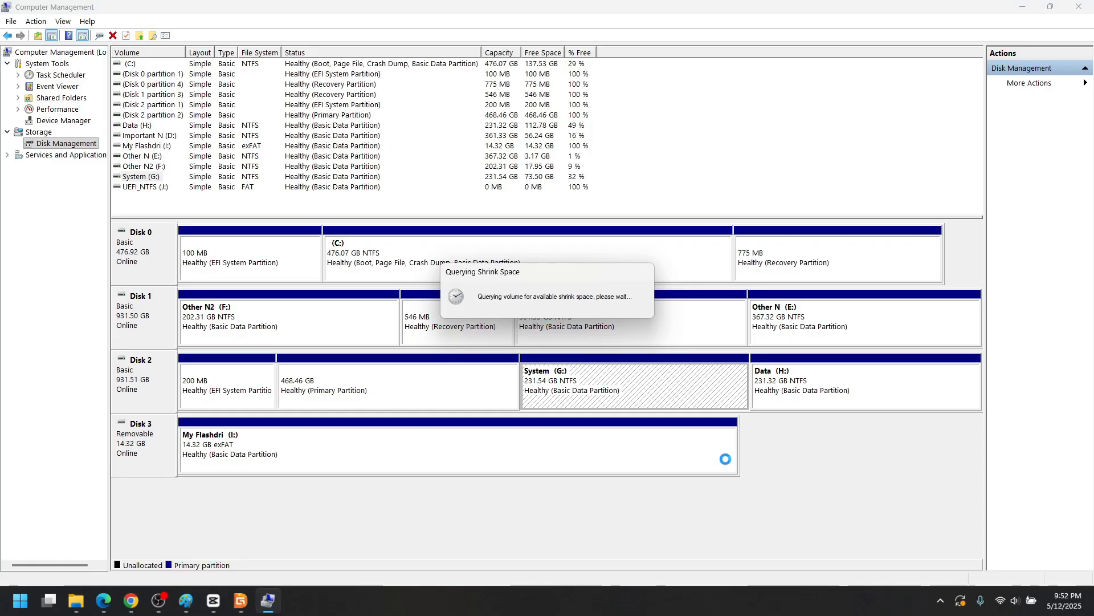
pyautogui.press('super+e')
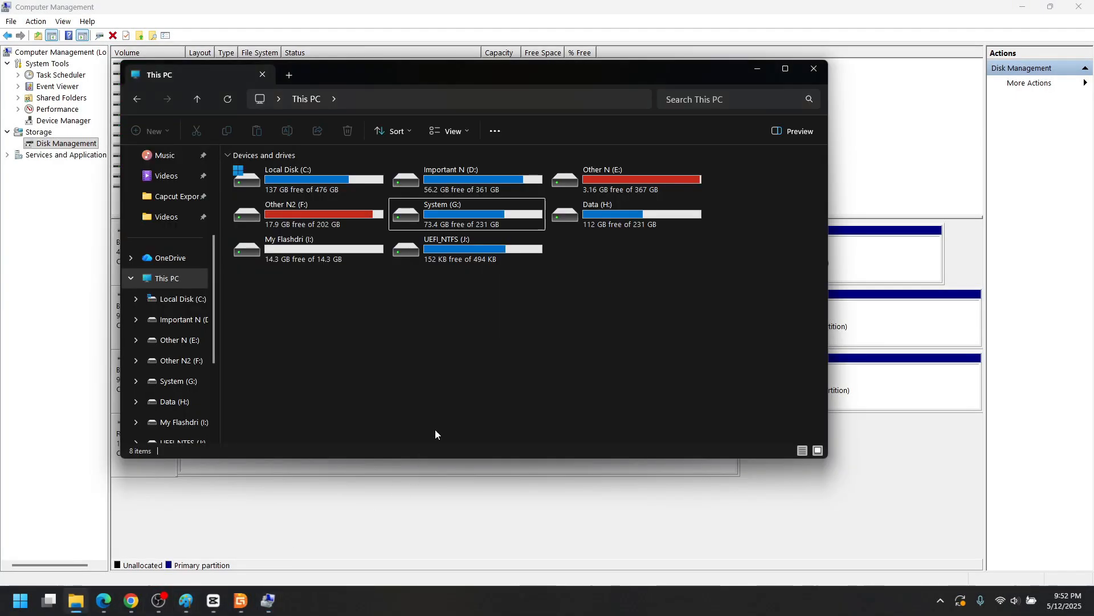
pyautogui.moveTo(420, 73); pyautogui.dragTo(549, 77)
pyautogui.click(593, 227)
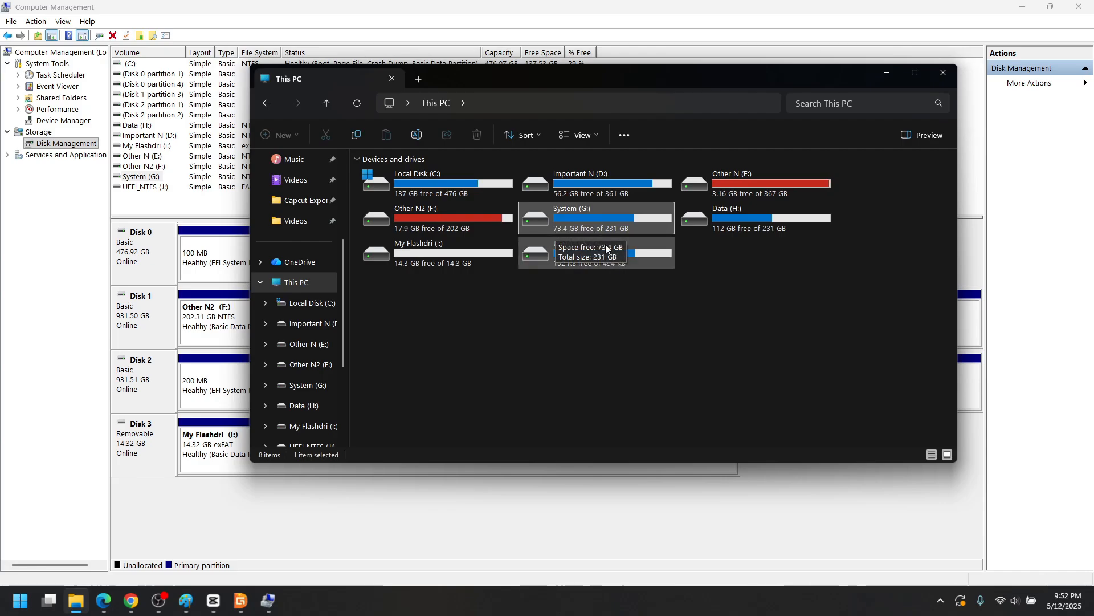
pyautogui.click(623, 484)
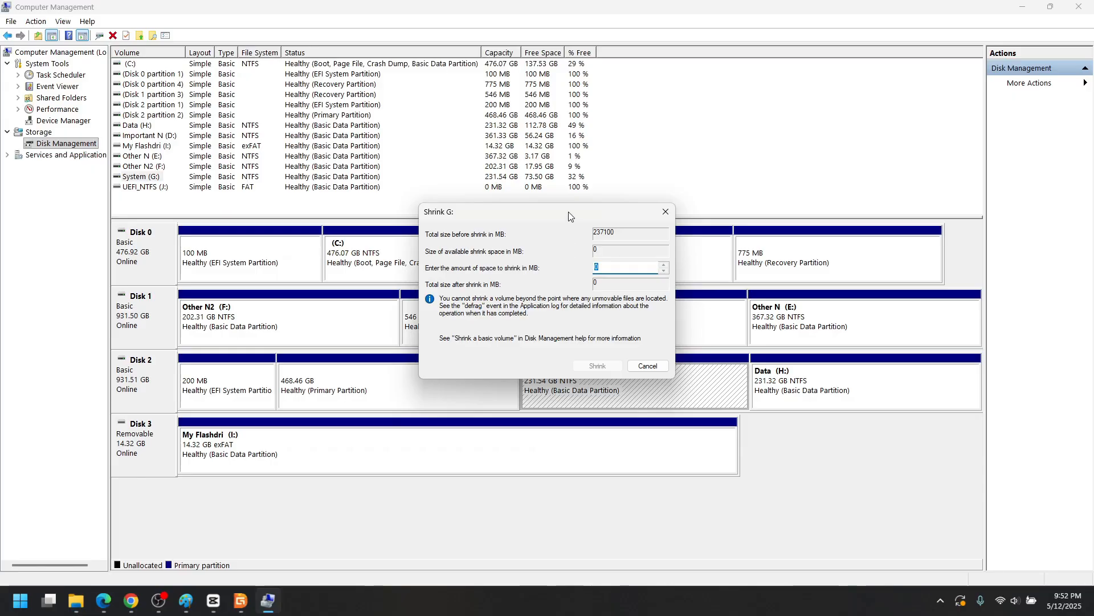
# - Cancel, re-run Shrink Volume on System (G:) and select the shrink amount field
pyautogui.moveTo(569, 211); pyautogui.dragTo(520, 181)
pyautogui.click(599, 335)
pyautogui.rightClick(606, 377)
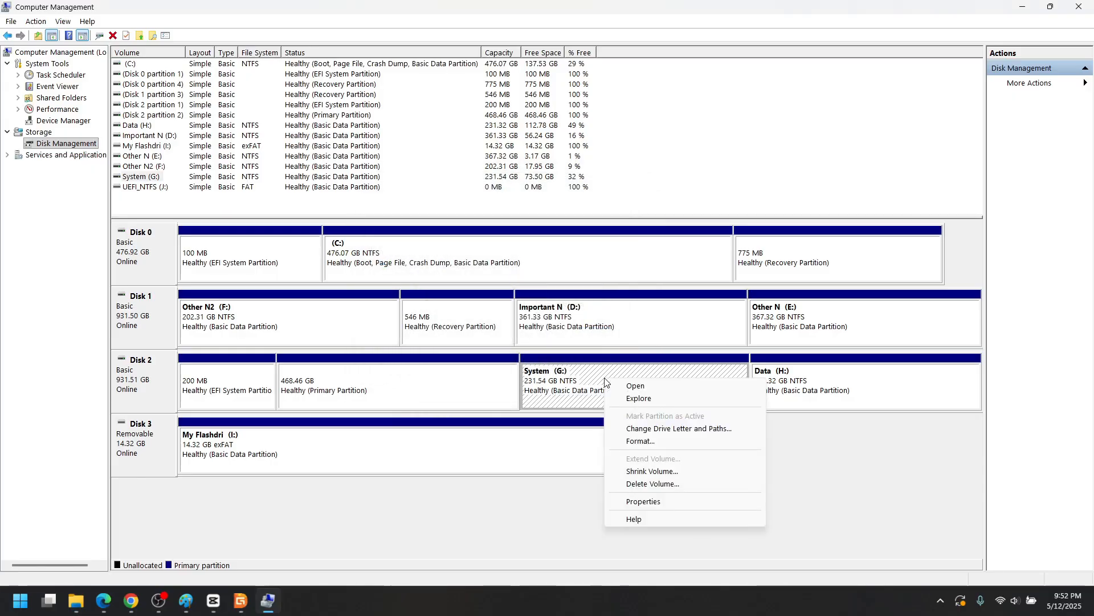
pyautogui.click(670, 470)
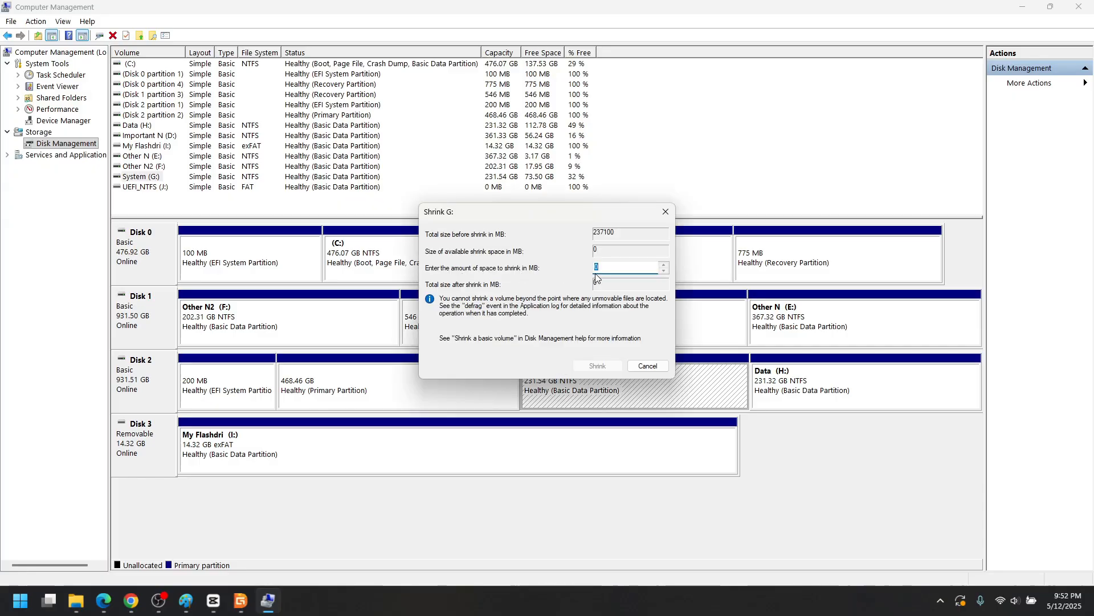
pyautogui.click(612, 267)
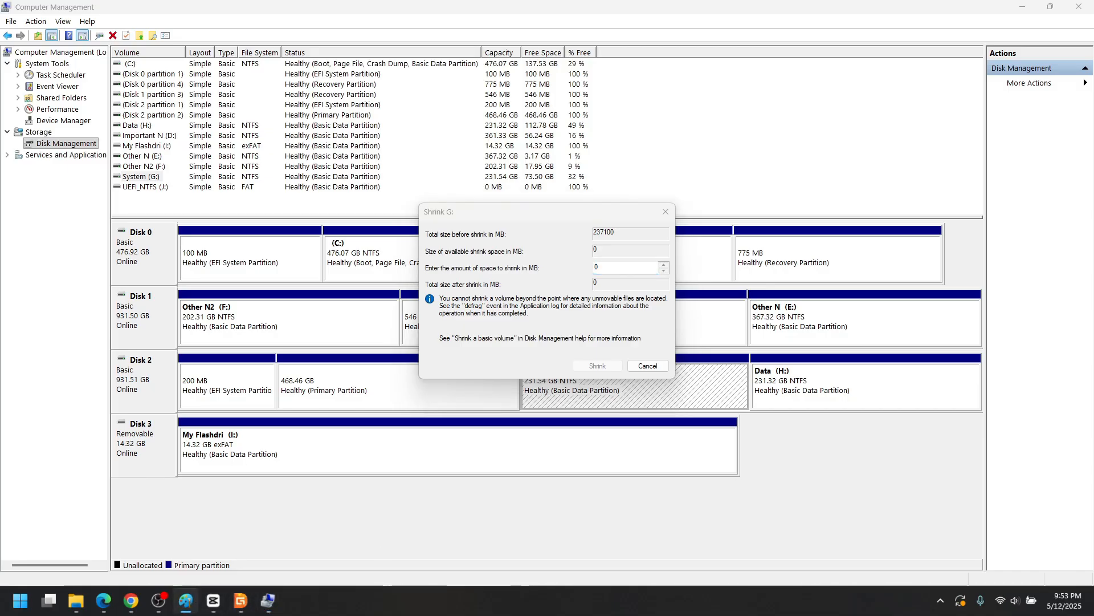
pyautogui.click(193, 599)
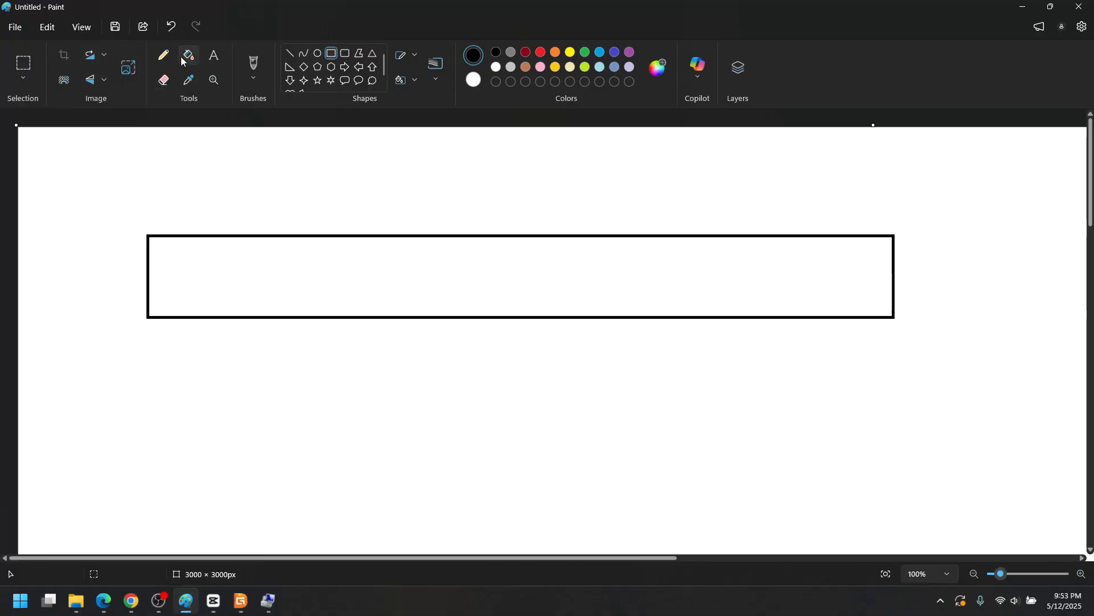
# - Draw red vertical pencil strokes across the left half of the Paint rectangle
pyautogui.click(163, 55)
pyautogui.click(542, 52)
pyautogui.moveTo(169, 241)
pyautogui.mouseDown()
pyautogui.moveTo(158, 296)
pyautogui.moveTo(177, 312)
pyautogui.mouseUp()
pyautogui.moveTo(212, 243); pyautogui.dragTo(207, 306)
pyautogui.moveTo(243, 234); pyautogui.dragTo(232, 299)
pyautogui.moveTo(264, 249); pyautogui.dragTo(255, 319)
pyautogui.click(297, 305)
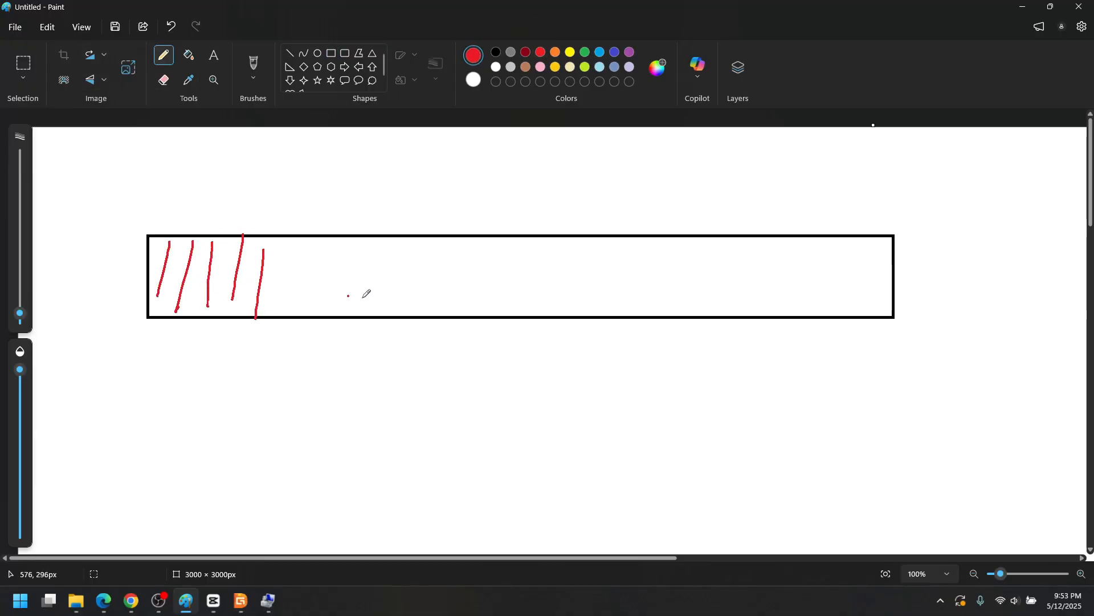
pyautogui.moveTo(303, 246)
pyautogui.mouseDown()
pyautogui.moveTo(302, 295)
pyautogui.moveTo(320, 304)
pyautogui.mouseUp()
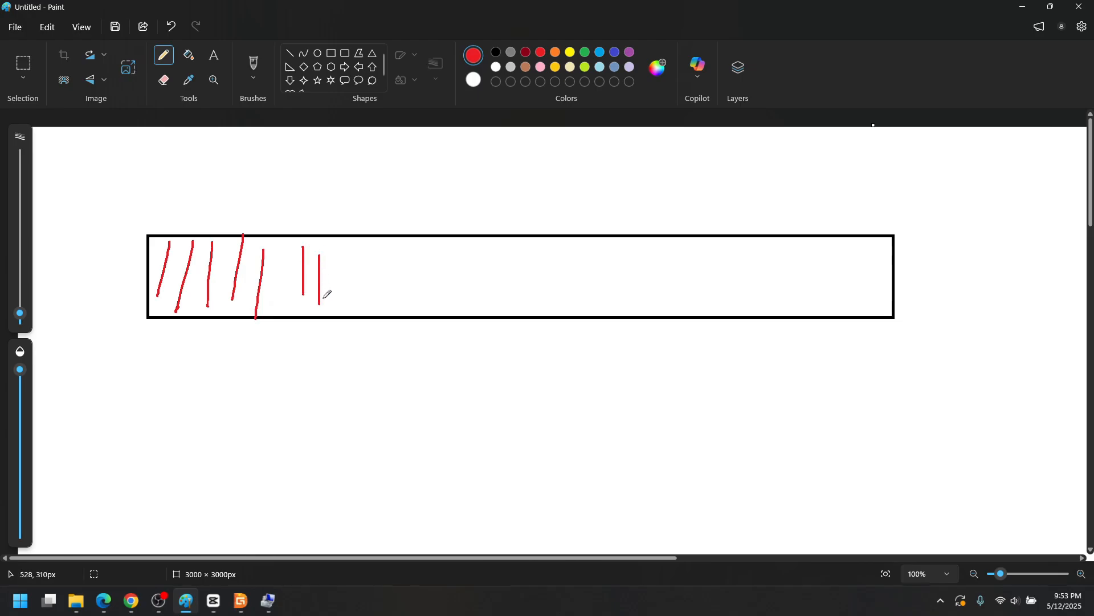
pyautogui.moveTo(339, 248)
pyautogui.mouseDown()
pyautogui.moveTo(339, 296)
pyautogui.moveTo(354, 298)
pyautogui.mouseUp()
pyautogui.moveTo(367, 263); pyautogui.dragTo(366, 308)
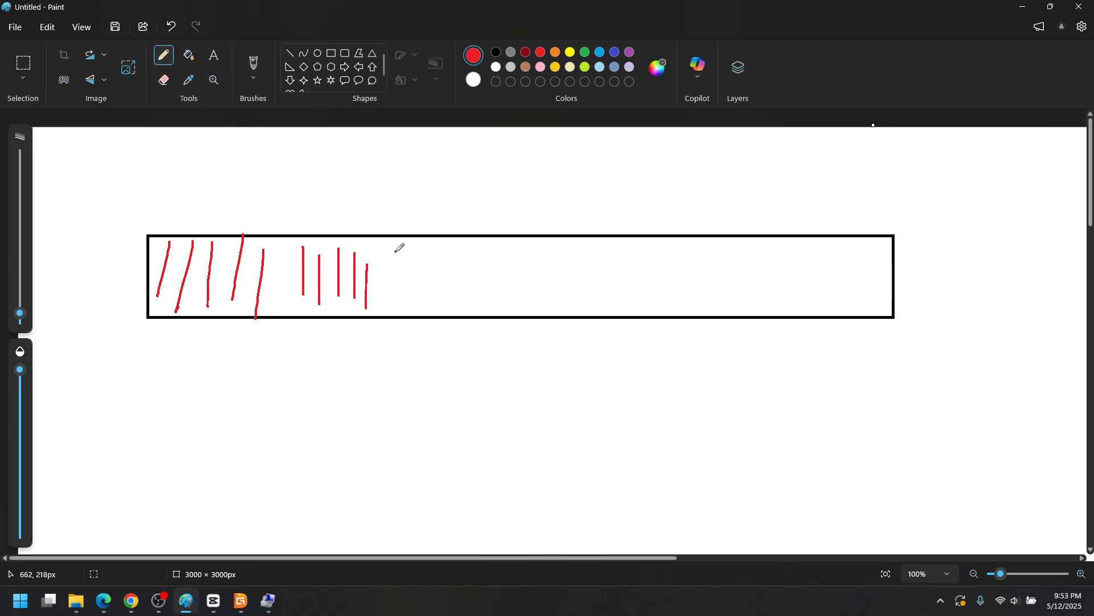
pyautogui.moveTo(394, 251)
pyautogui.mouseDown()
pyautogui.moveTo(387, 306)
pyautogui.moveTo(412, 302)
pyautogui.moveTo(410, 312)
pyautogui.mouseUp()
pyautogui.moveTo(448, 246)
pyautogui.mouseDown()
pyautogui.moveTo(445, 292)
pyautogui.moveTo(465, 301)
pyautogui.mouseUp()
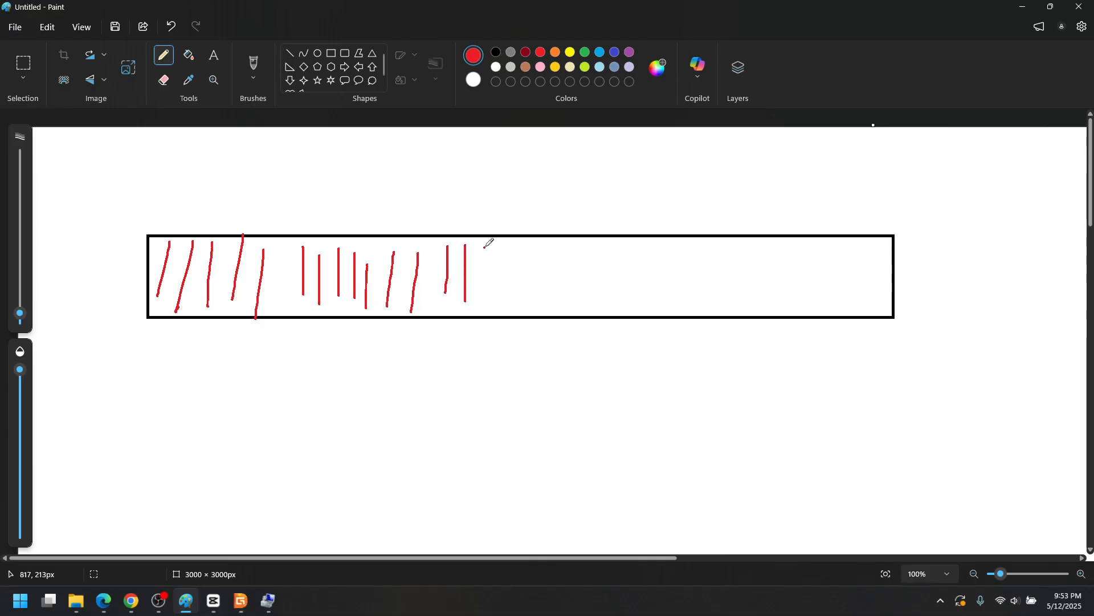
pyautogui.moveTo(485, 246); pyautogui.dragTo(483, 298)
pyautogui.moveTo(507, 246)
pyautogui.mouseDown()
pyautogui.moveTo(509, 304)
pyautogui.moveTo(534, 314)
pyautogui.mouseUp()
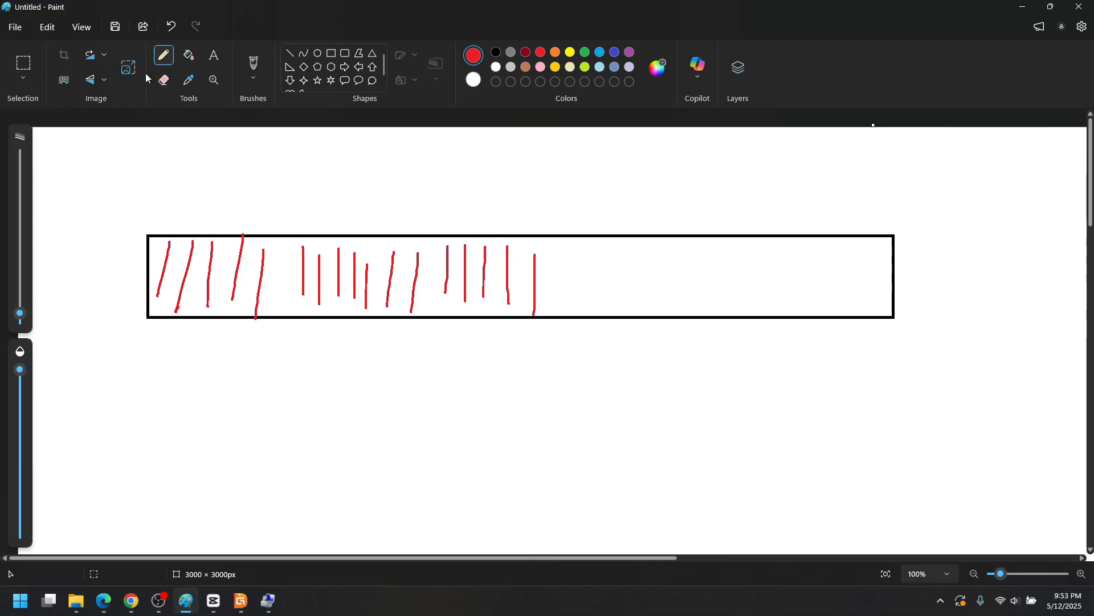
# - Erase the middle group of red strokes with an enlarged eraser
pyautogui.click(165, 81)
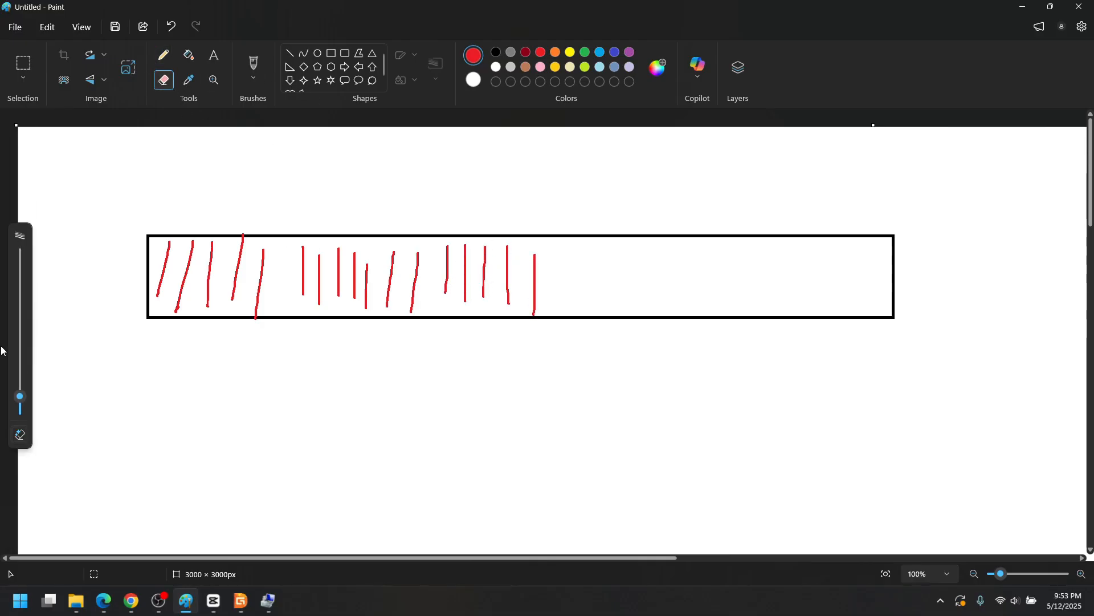
pyautogui.moveTo(19, 396); pyautogui.dragTo(20, 317)
pyautogui.click(310, 261)
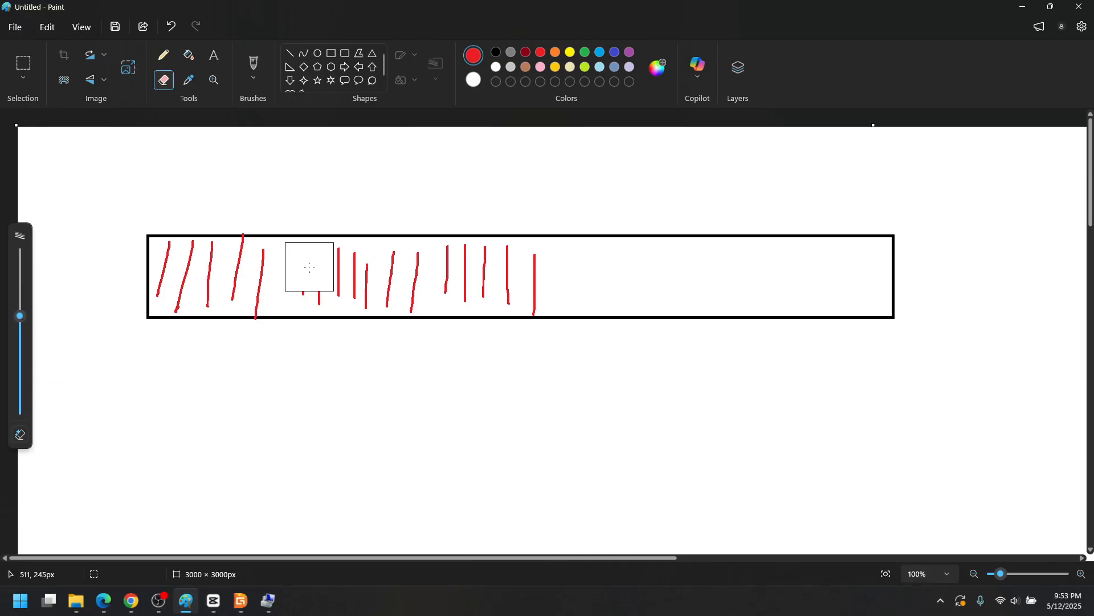
pyautogui.moveTo(310, 267)
pyautogui.mouseDown()
pyautogui.moveTo(368, 265)
pyautogui.moveTo(380, 278)
pyautogui.moveTo(303, 292)
pyautogui.mouseUp()
pyautogui.click(23, 63)
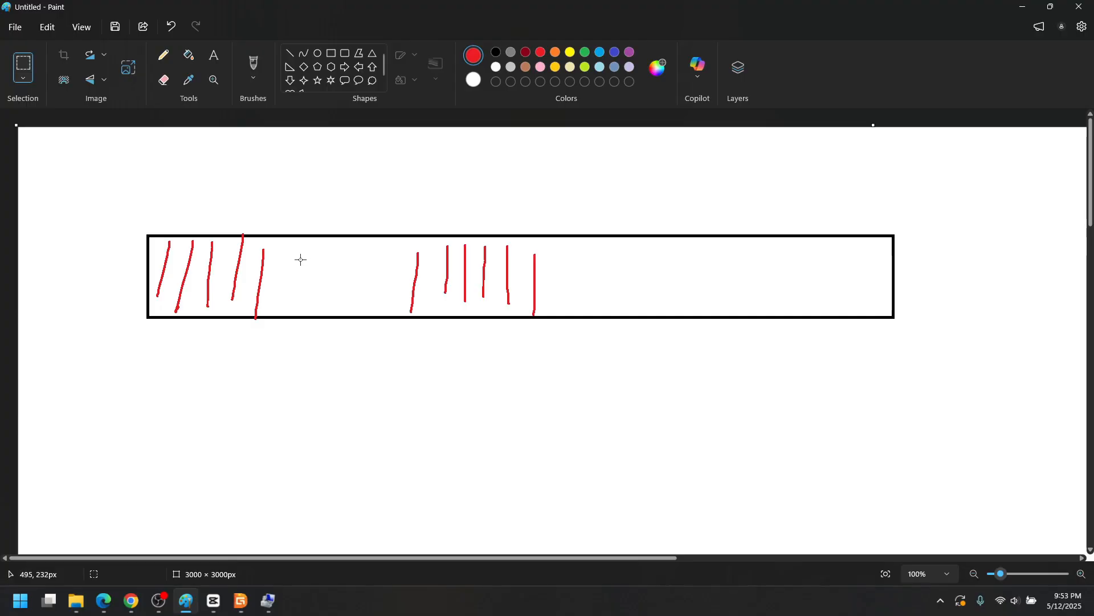
# - Move the right group of strokes left beside the first, then select the empty right portion
pyautogui.moveTo(547, 184); pyautogui.dragTo(930, 363)
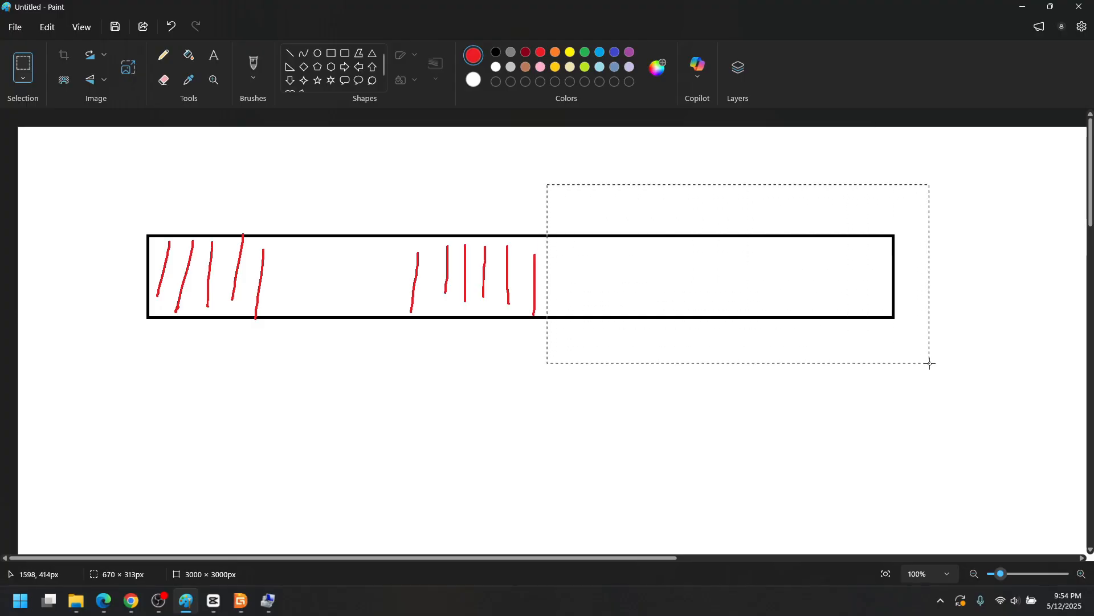
pyautogui.click(252, 349)
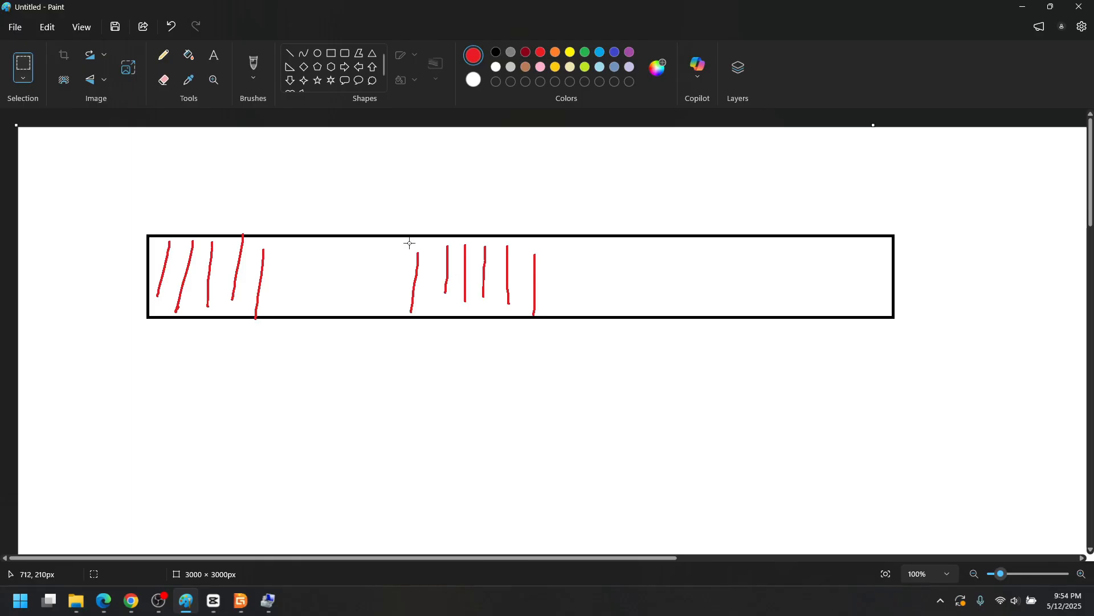
pyautogui.moveTo(401, 239); pyautogui.dragTo(553, 315)
pyautogui.moveTo(478, 268); pyautogui.dragTo(360, 279)
pyautogui.click(528, 384)
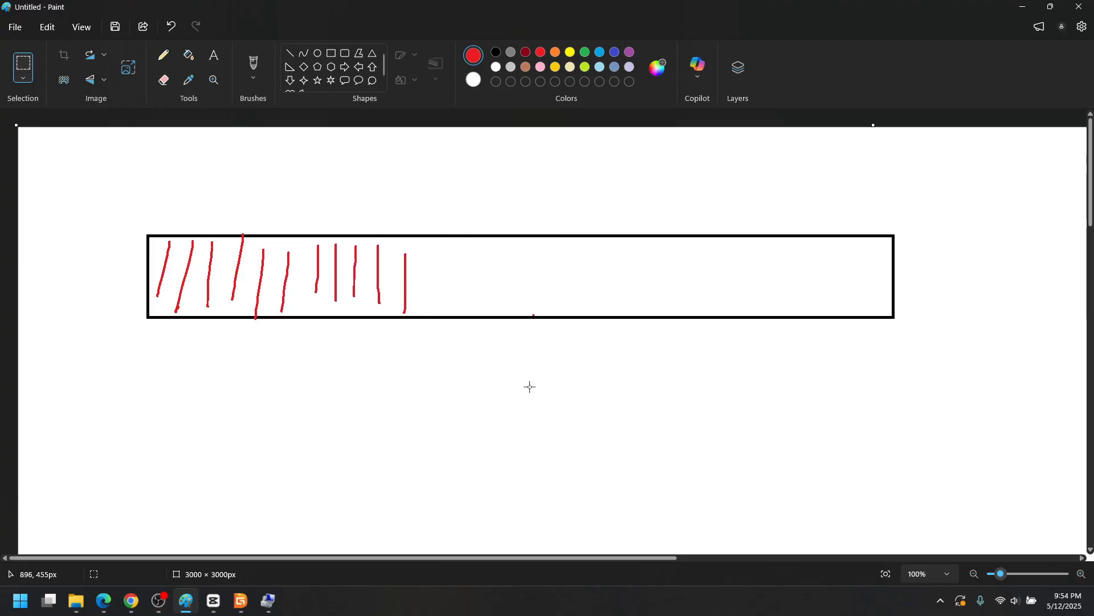
pyautogui.moveTo(422, 211); pyautogui.dragTo(912, 368)
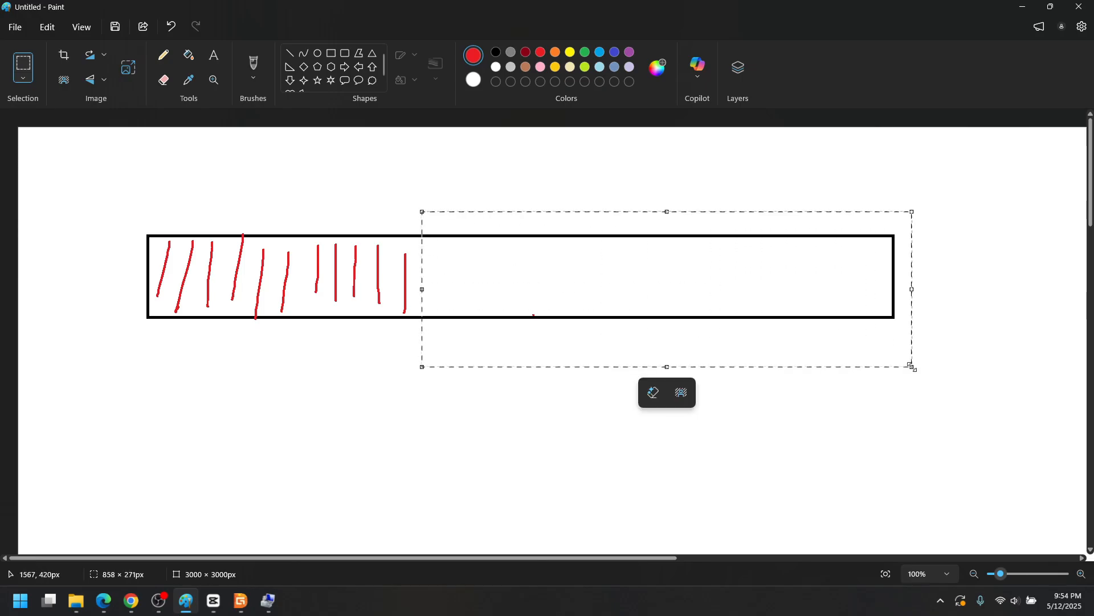
# - Review the Shrink Volume amount for Data (H:), then cancel the System (G:) shrink window
pyautogui.hotkey('alt', 'Tab')
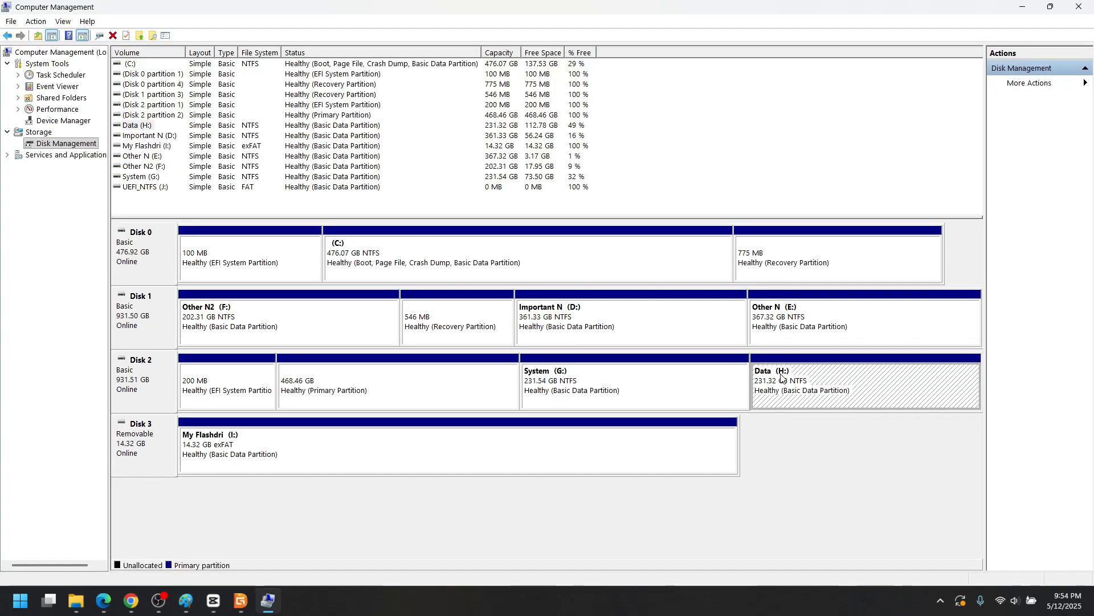
pyautogui.rightClick(880, 391)
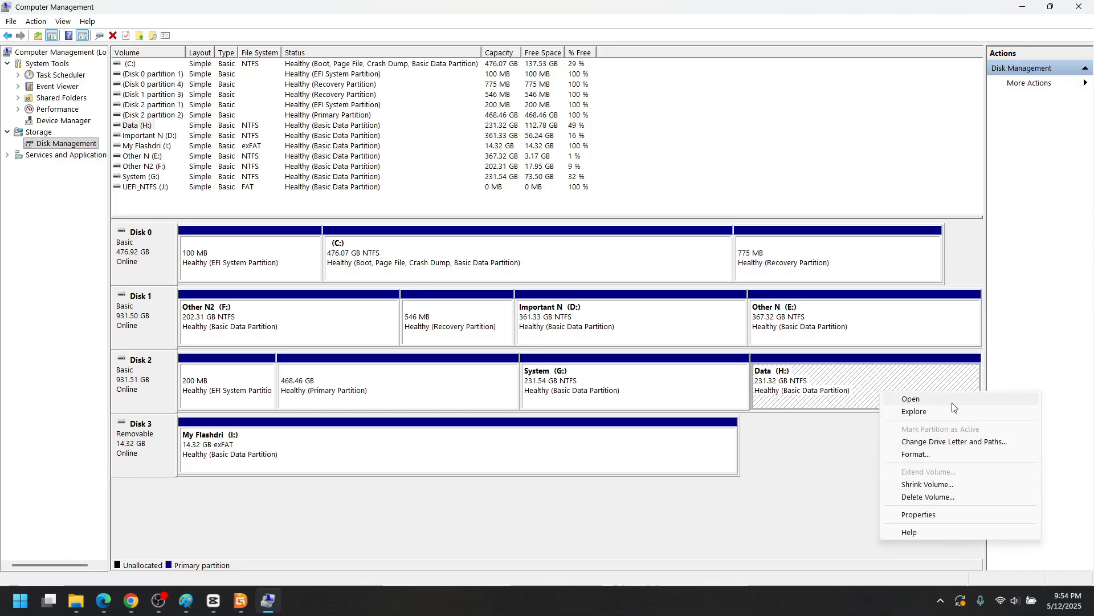
pyautogui.click(941, 484)
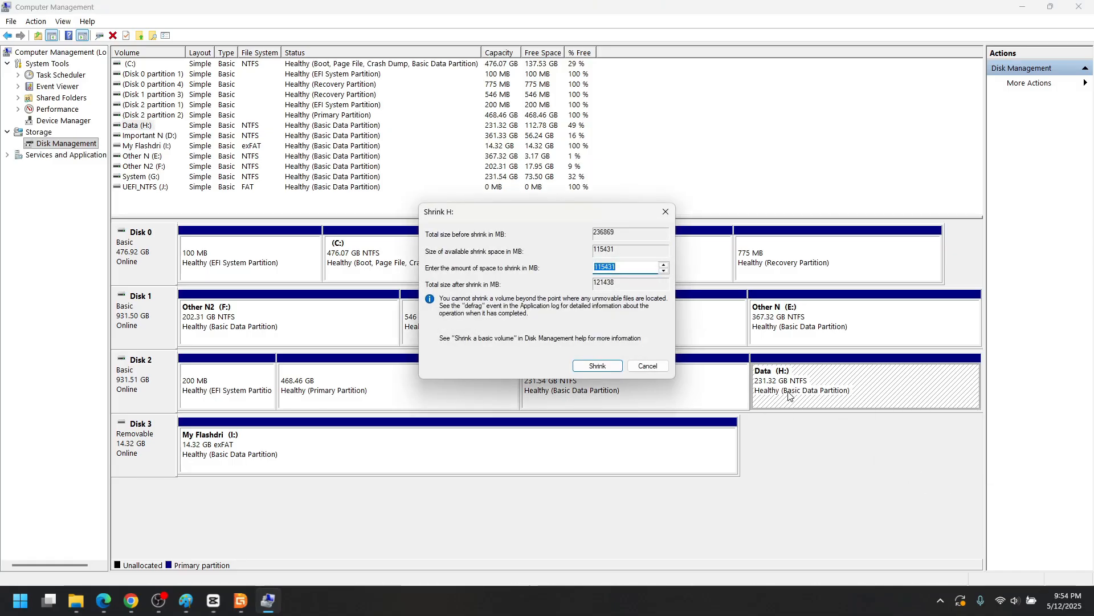
pyautogui.moveTo(575, 214); pyautogui.dragTo(593, 165)
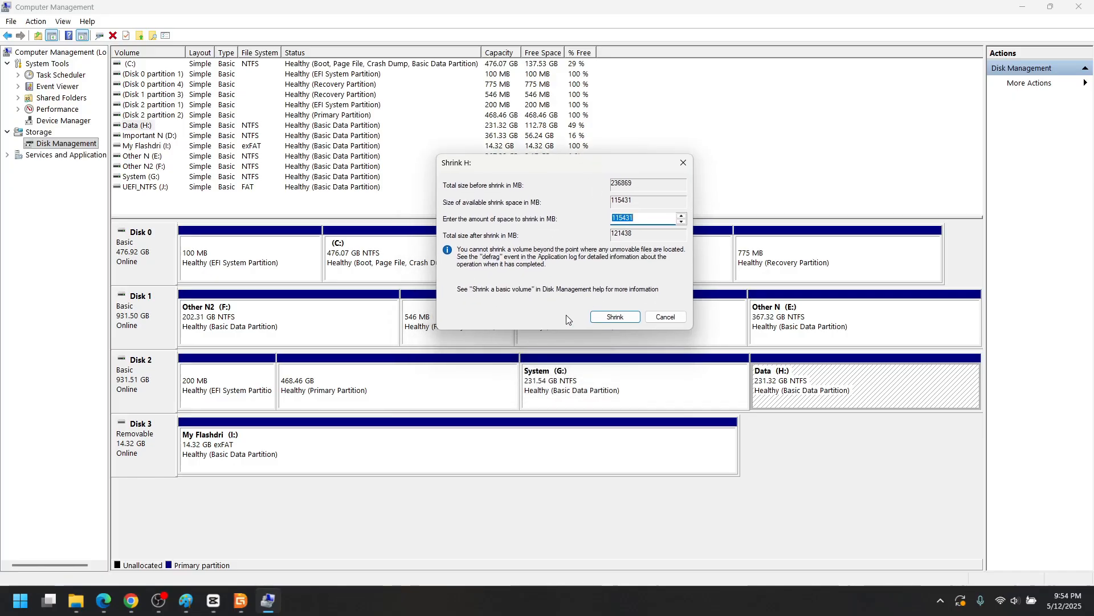
pyautogui.doubleClick(648, 218)
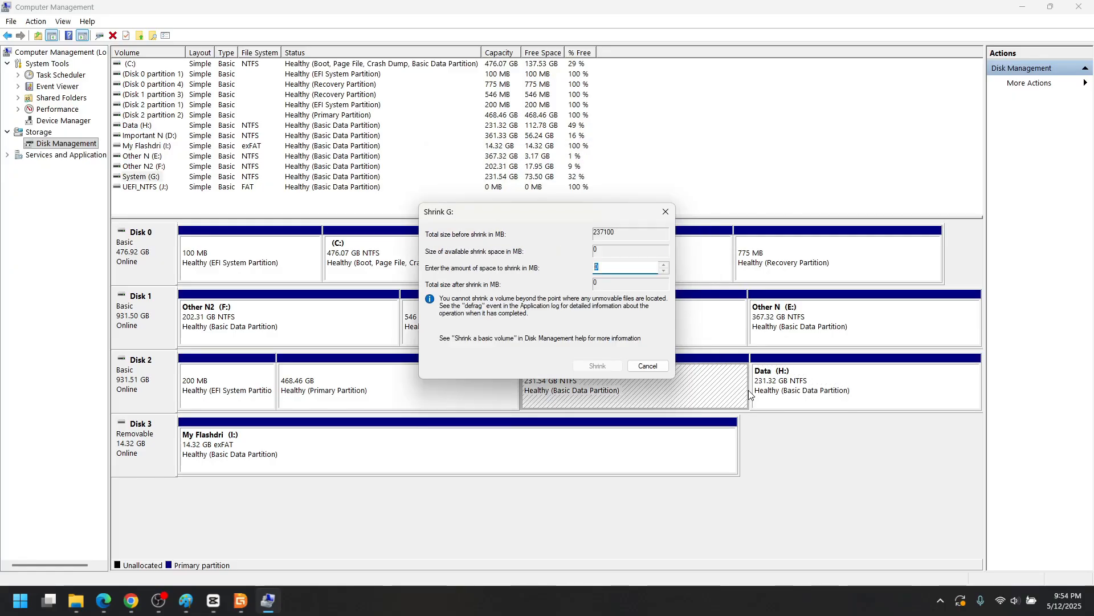
pyautogui.click(653, 365)
# - Select the I:, G: and H: partitions in Disk Management, then maximize DiskGenius
pyautogui.click(588, 449)
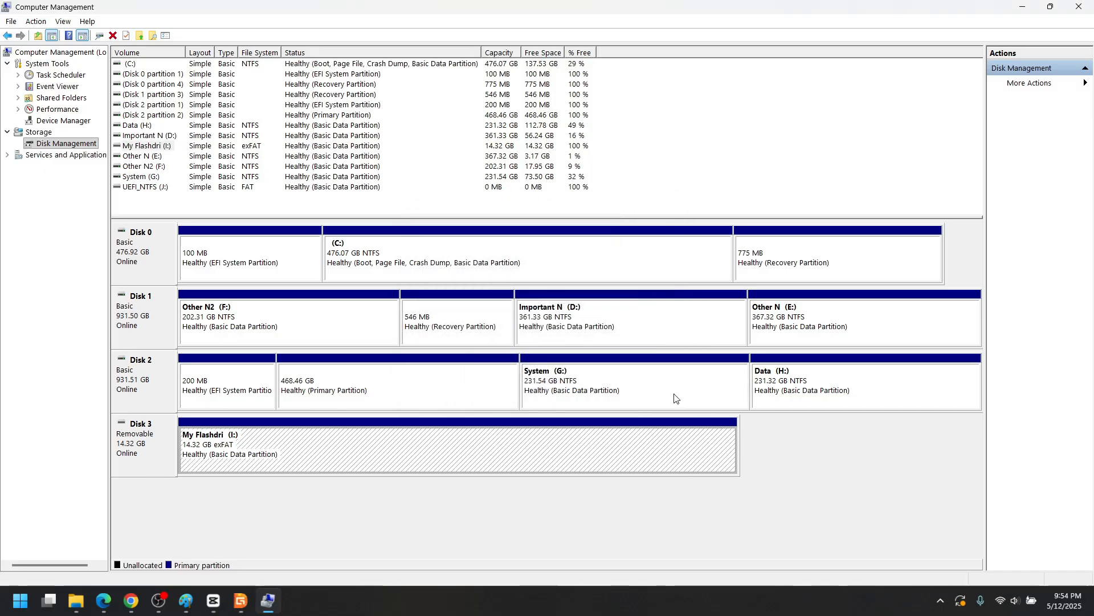
pyautogui.click(661, 395)
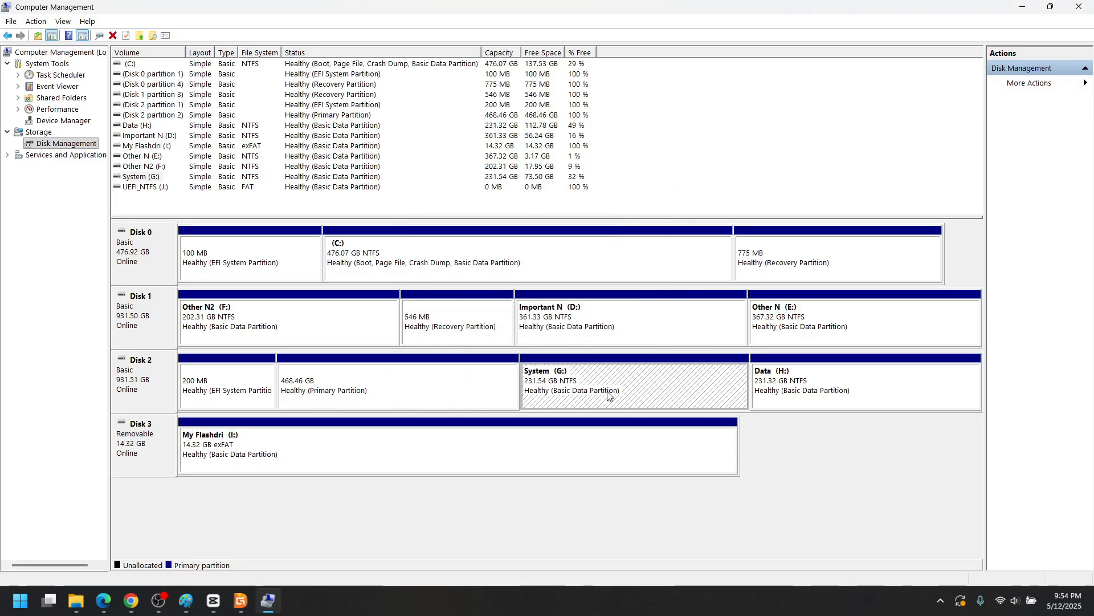
pyautogui.click(803, 402)
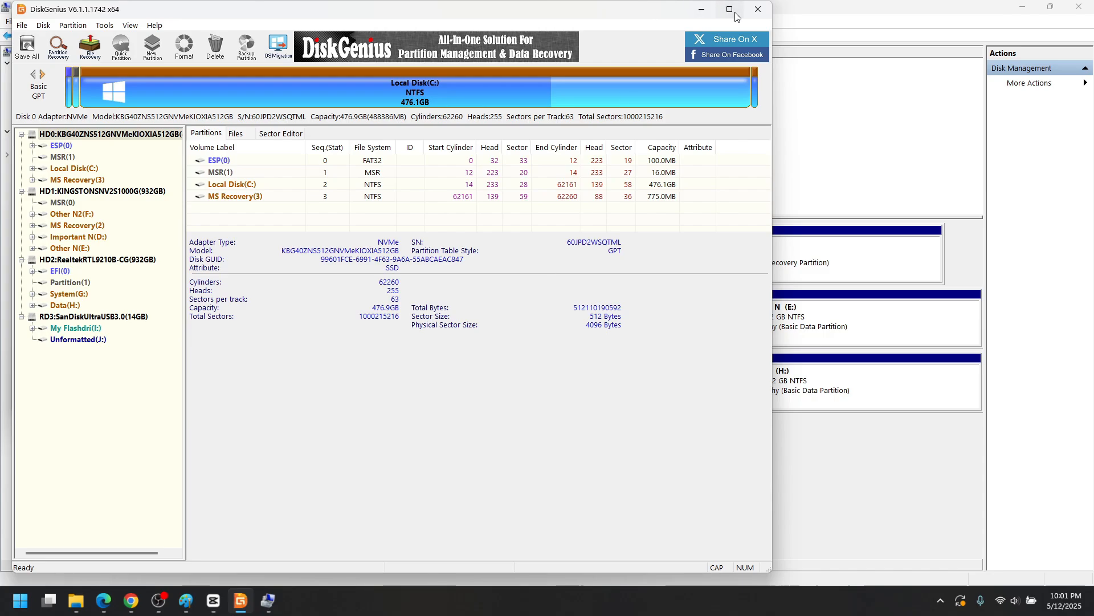
pyautogui.click(741, 9)
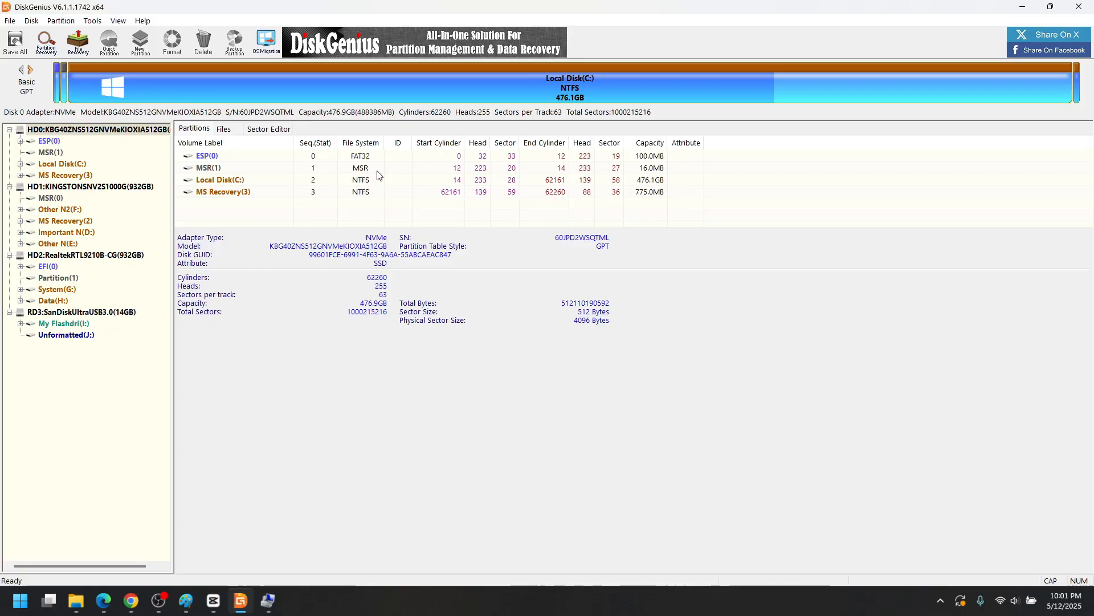
# - Select the SanDisk USB flash drive and open Resize Partition for My Flashdri (I:)
pyautogui.click(85, 254)
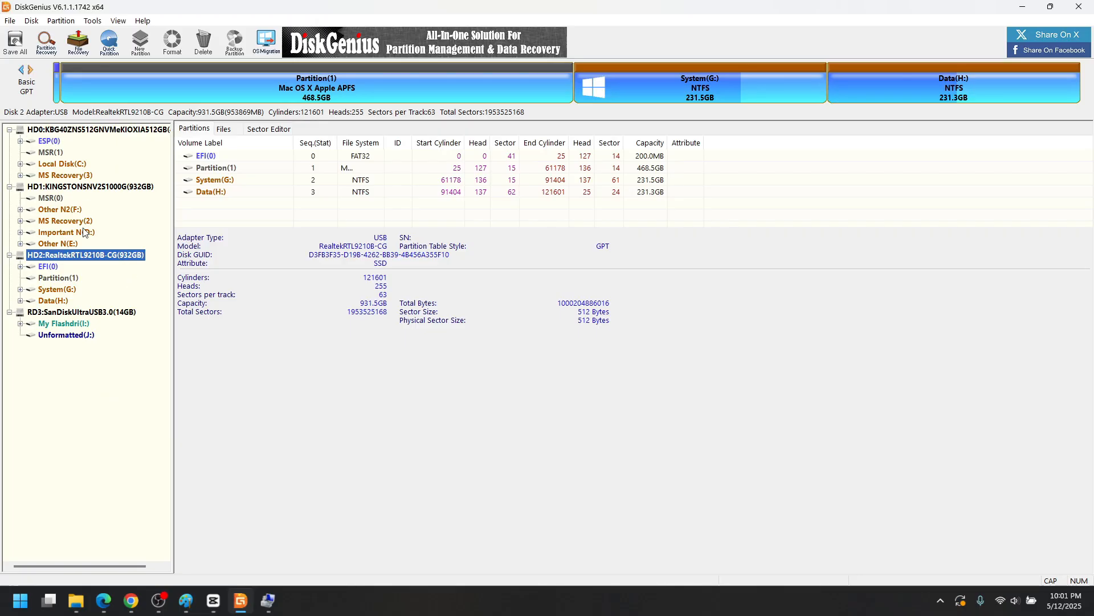
pyautogui.click(118, 312)
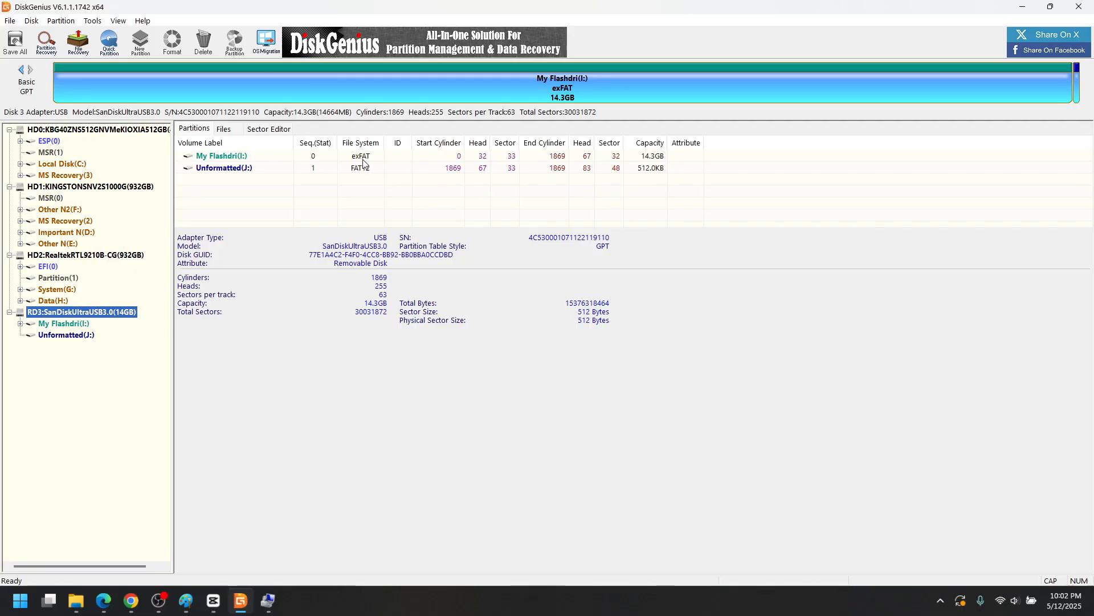
pyautogui.rightClick(235, 155)
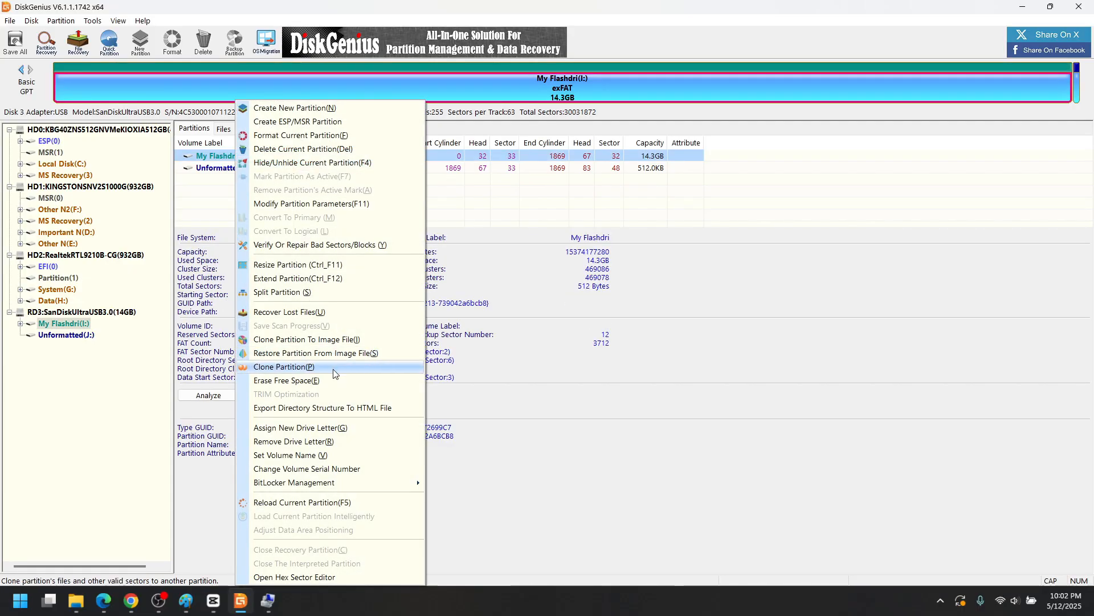
pyautogui.rightClick(473, 158)
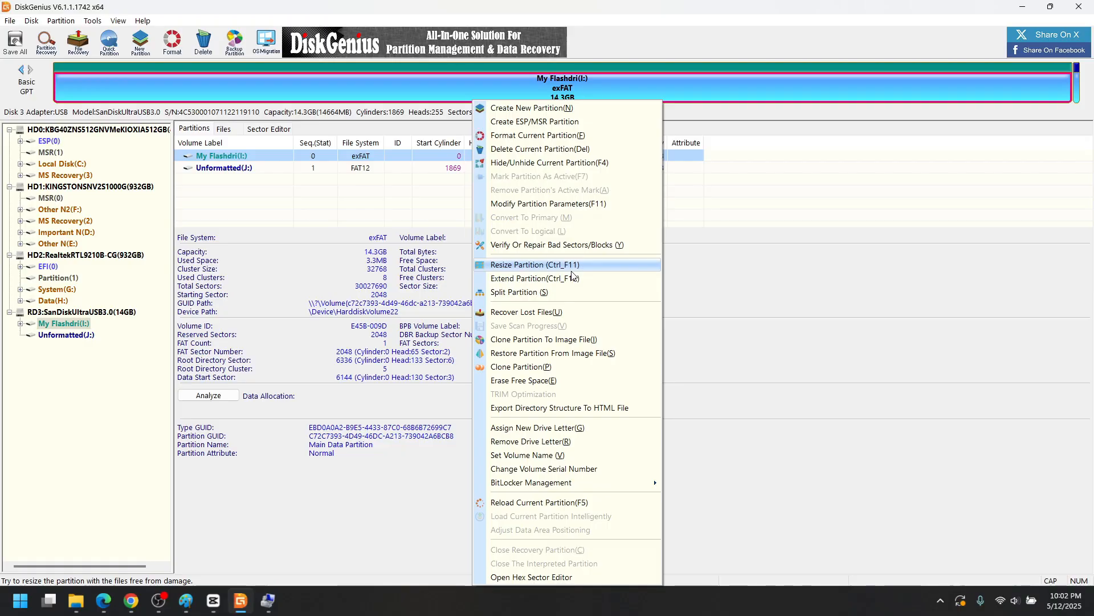
pyautogui.click(571, 270)
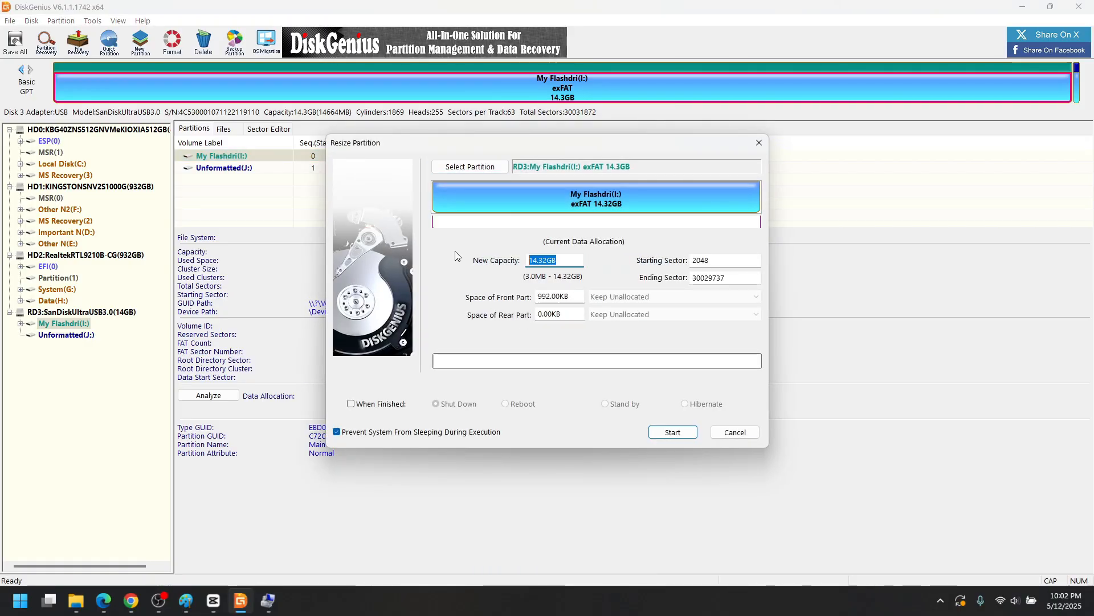
# - Resize My Flashdri to 10 GB, creating a new 4.3 GB exFAT partition (K:) after it
pyautogui.write('10')
pyautogui.click(647, 275)
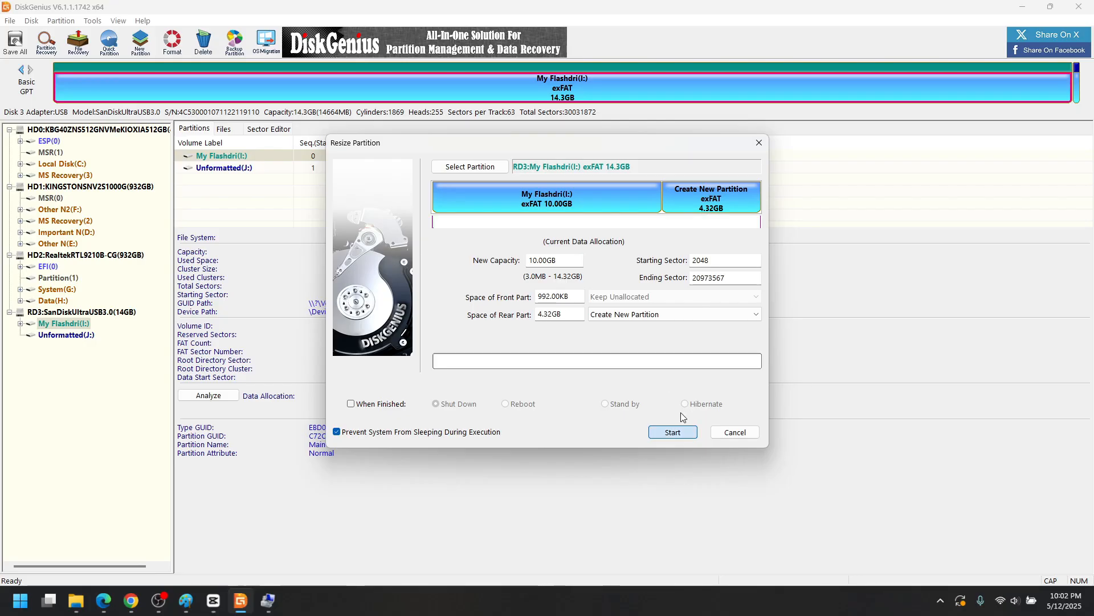
pyautogui.click(680, 437)
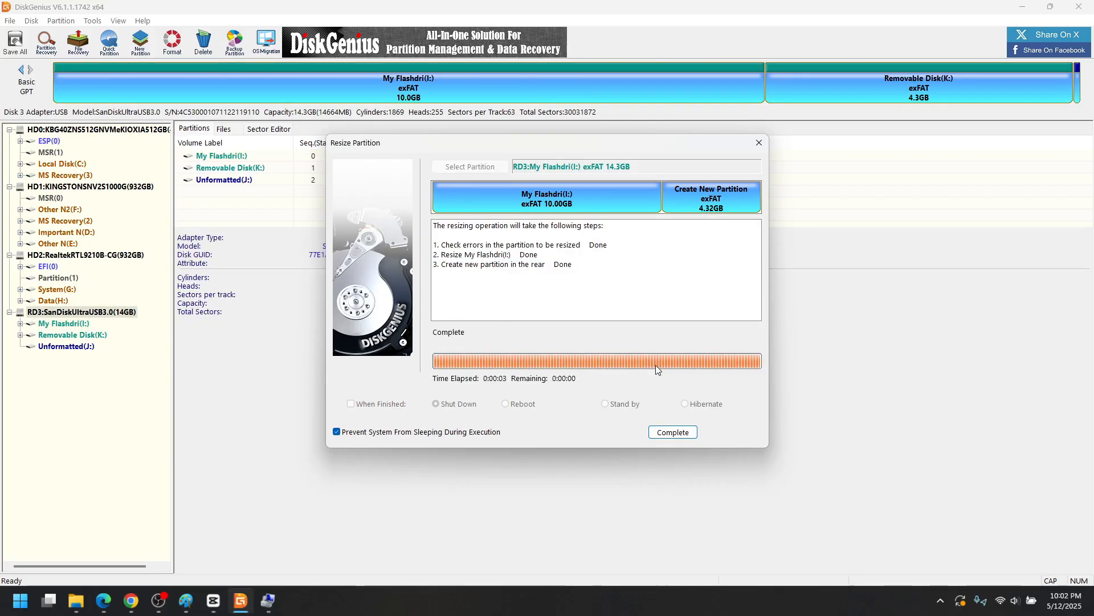
pyautogui.click(663, 432)
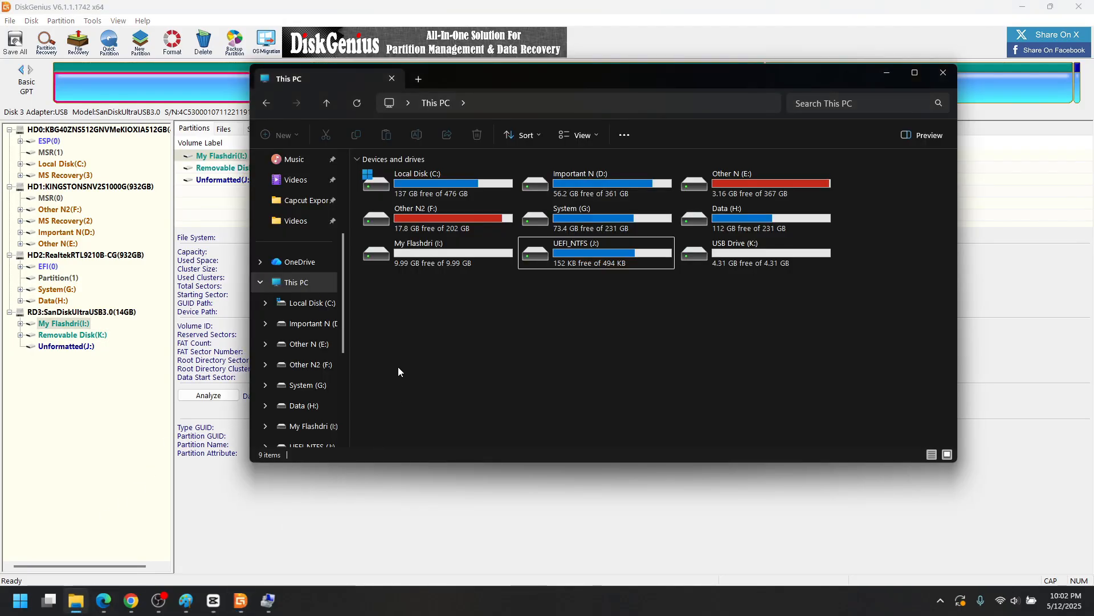
# - Select the UEFI_NTFS (J:) and new USB Drive (K:) tiles in This PC, then return to DiskGenius
pyautogui.moveTo(800, 306); pyautogui.dragTo(752, 255)
pyautogui.moveTo(654, 345); pyautogui.dragTo(584, 267)
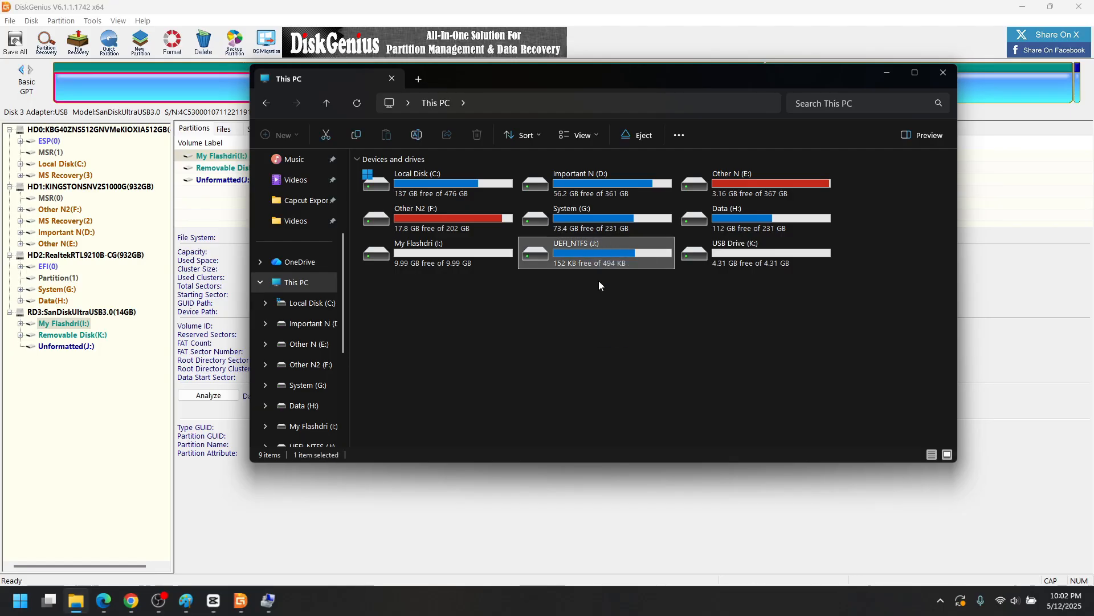
pyautogui.moveTo(787, 345); pyautogui.dragTo(624, 262)
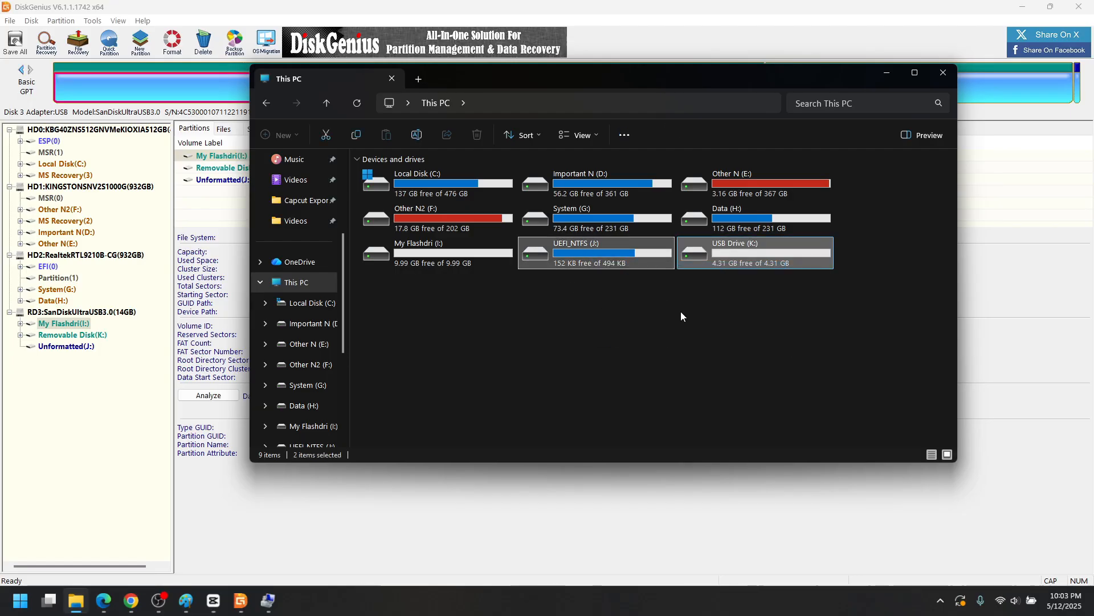
pyautogui.click(165, 420)
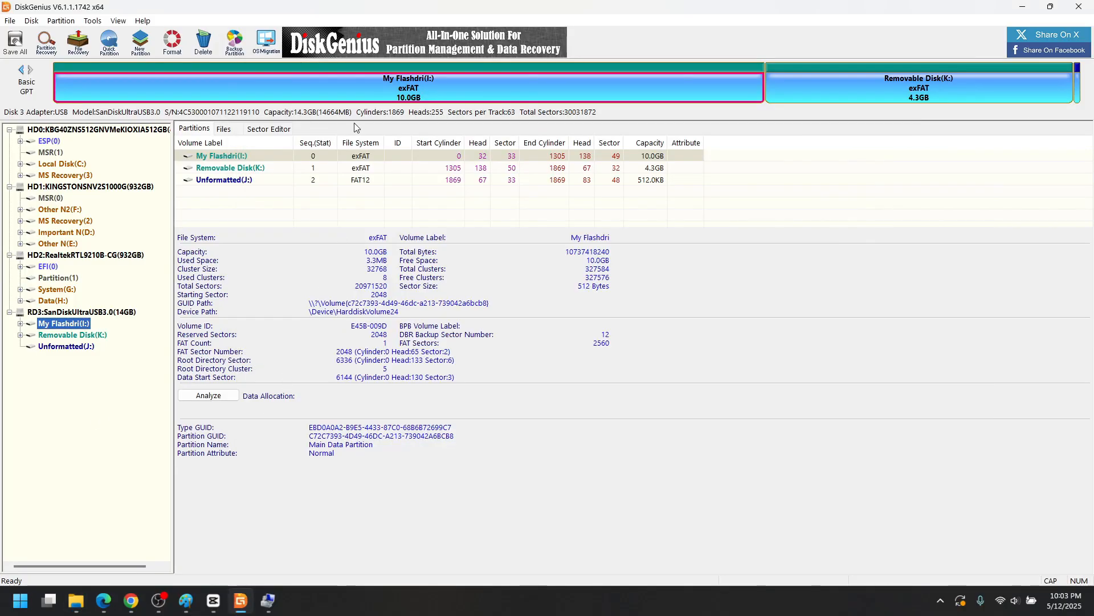
# - Browse the Removable Disk (K:) and HD2 partitions, then open Resize Partition for My Flashdri (I:)
pyautogui.click(266, 168)
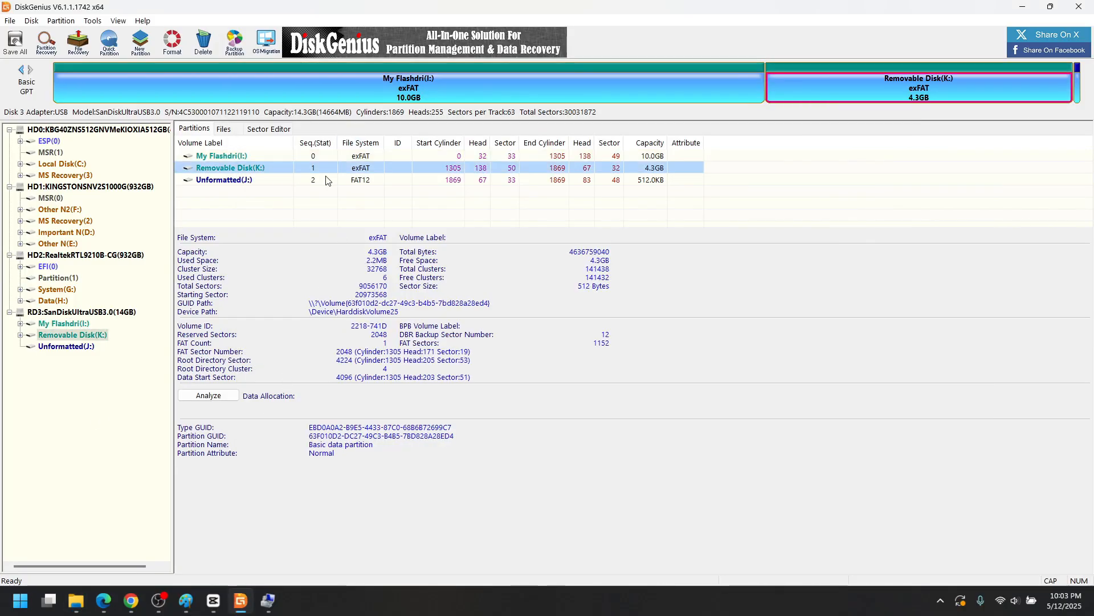
pyautogui.rightClick(280, 172)
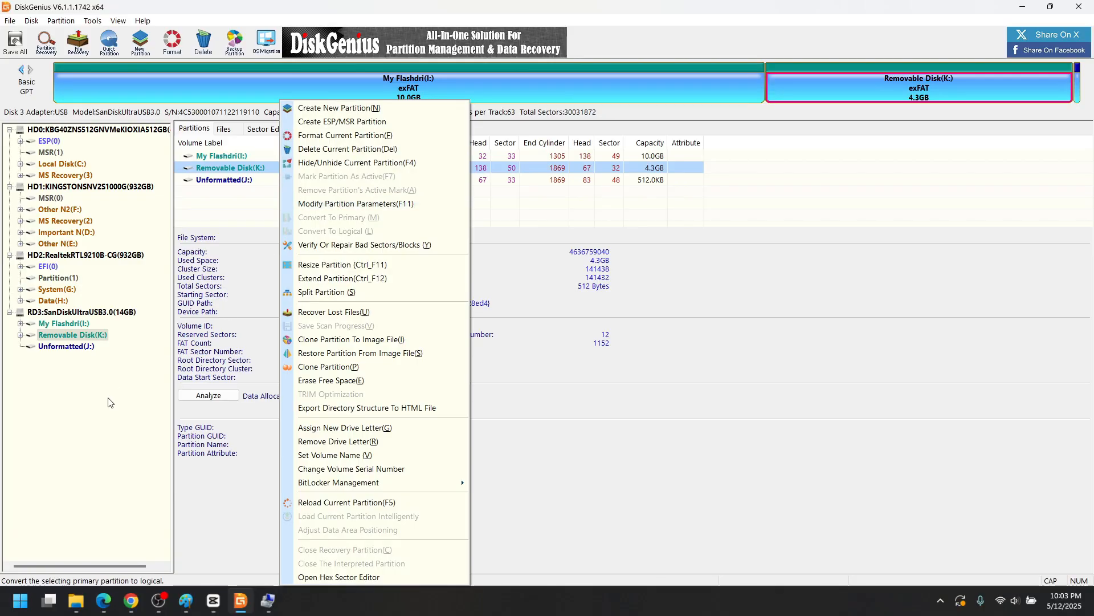
pyautogui.click(59, 277)
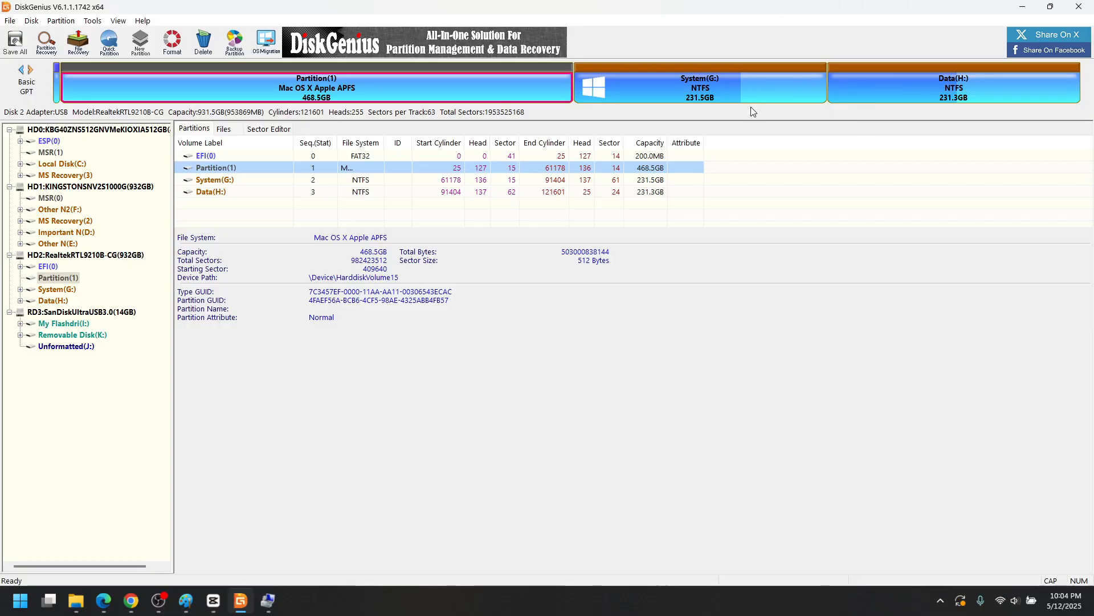
pyautogui.click(73, 335)
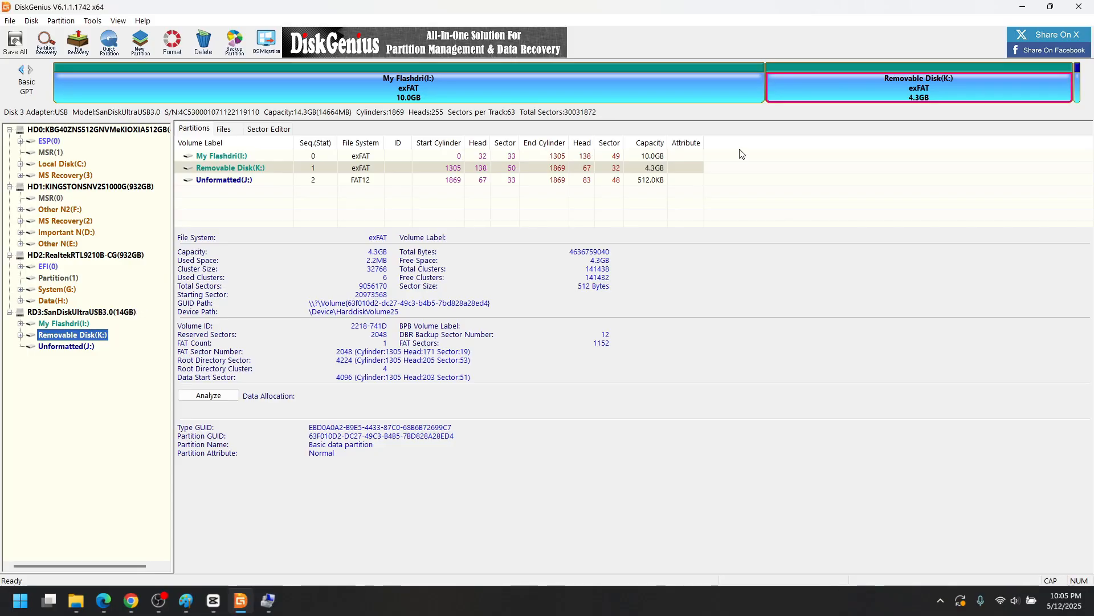
pyautogui.click(372, 99)
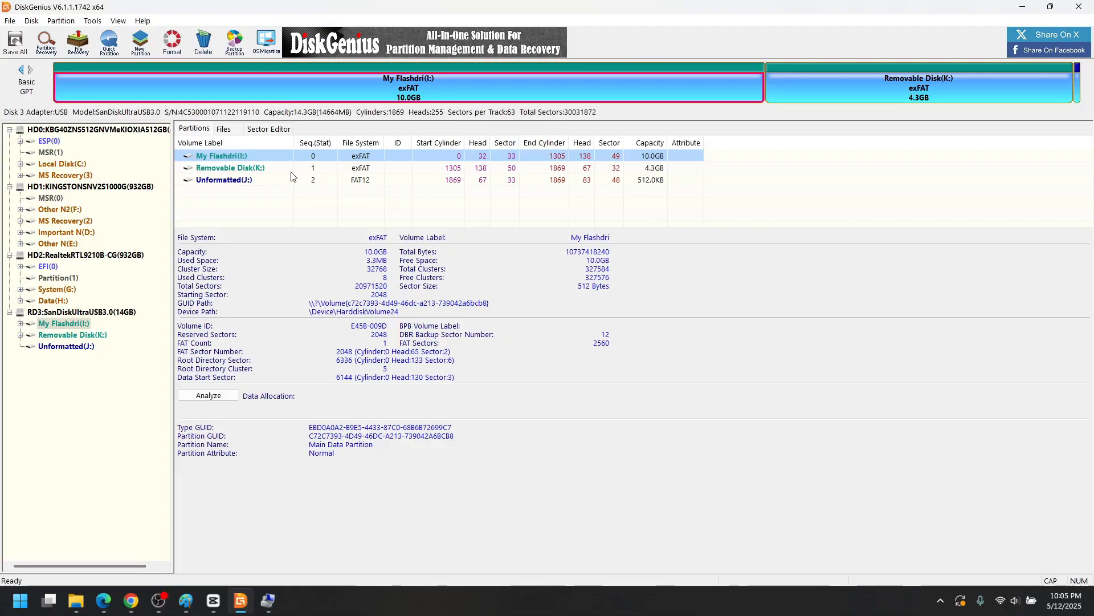
pyautogui.rightClick(266, 158)
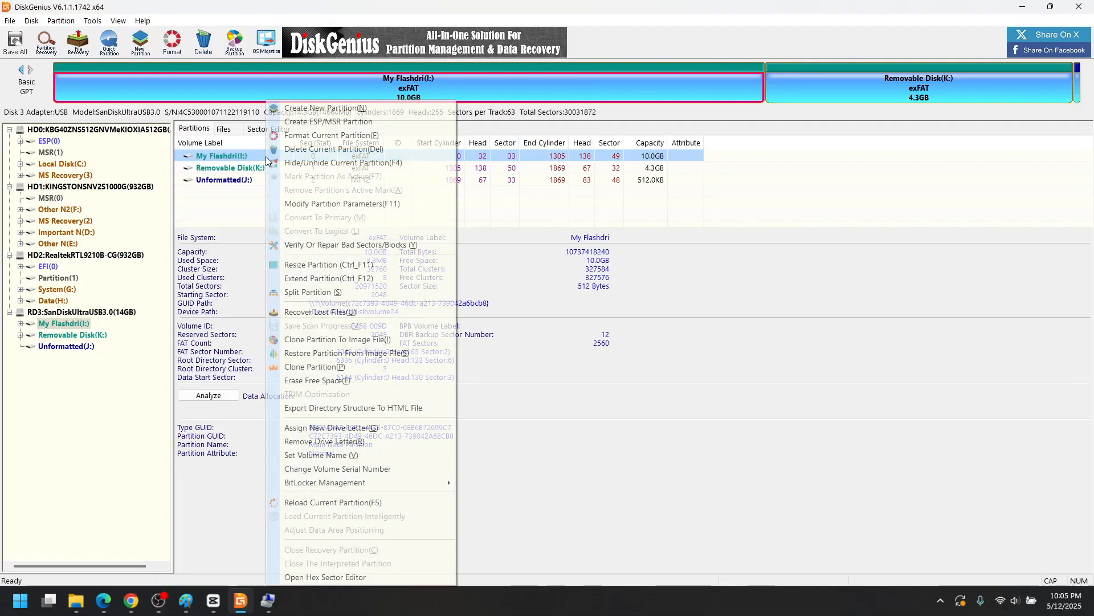
pyautogui.click(359, 265)
# - Resize My Flashdri to about 8.3 GB, keeping 1.72 GB unallocated in front, and confirm
pyautogui.moveTo(433, 197); pyautogui.dragTo(529, 204)
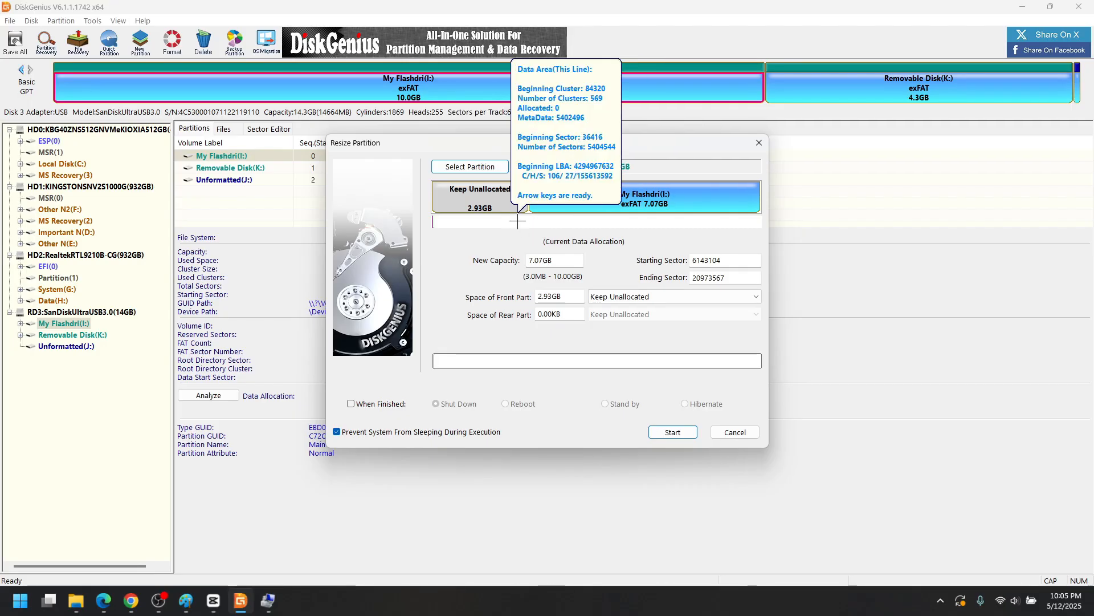
pyautogui.moveTo(528, 199); pyautogui.dragTo(432, 199)
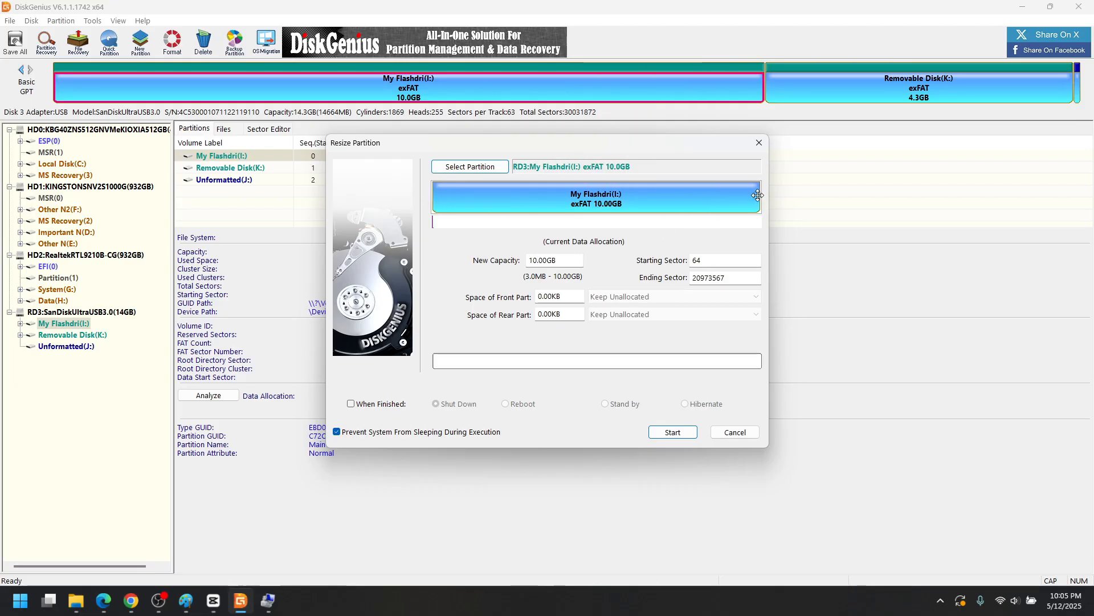
pyautogui.moveTo(762, 200); pyautogui.dragTo(691, 199)
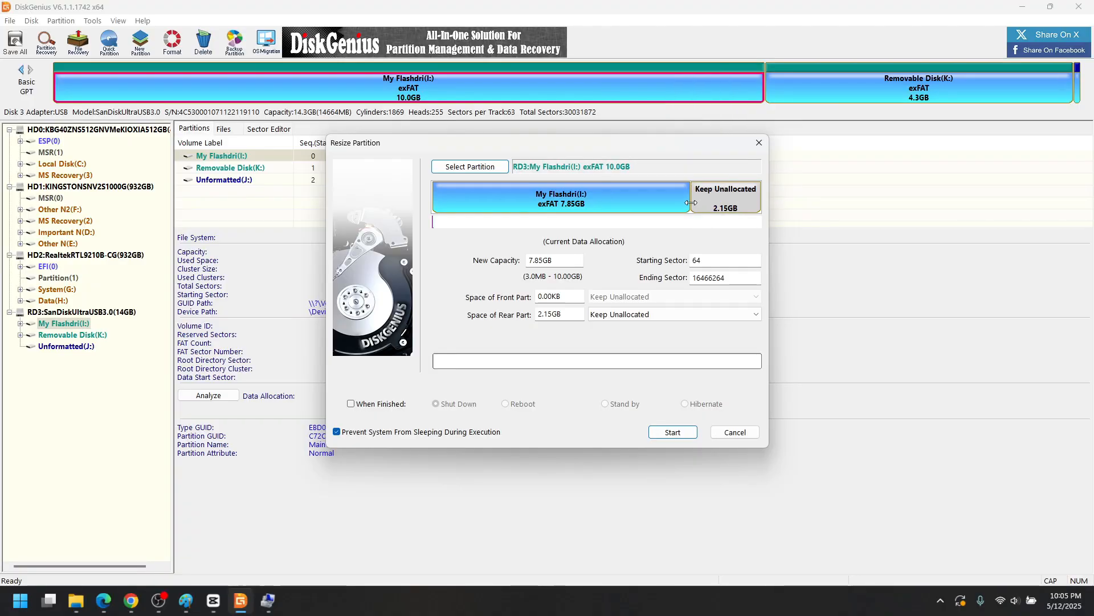
pyautogui.moveTo(691, 203); pyautogui.dragTo(762, 200)
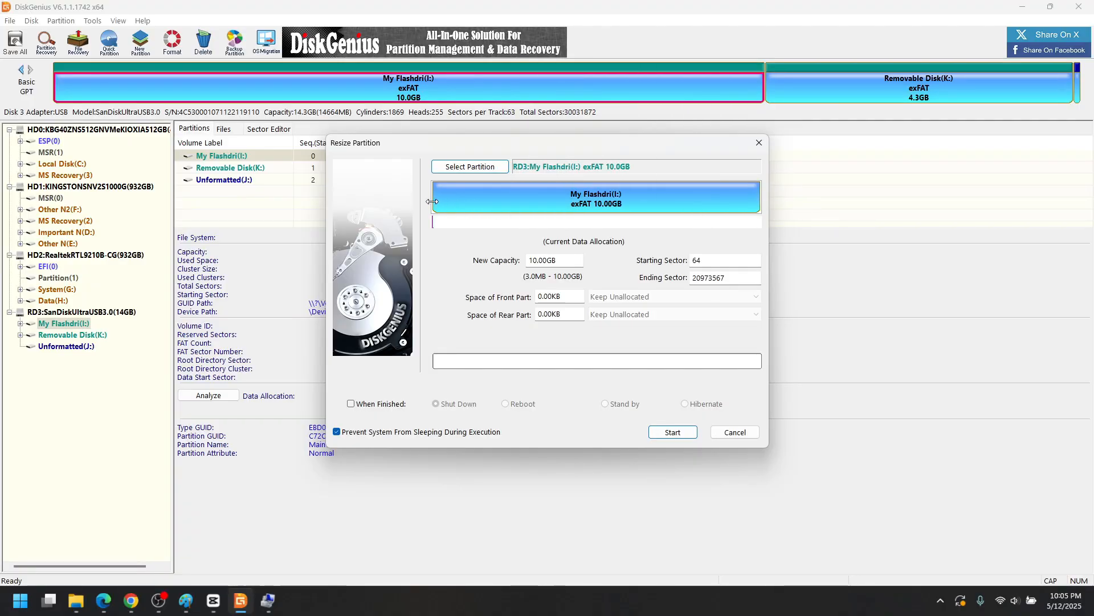
pyautogui.moveTo(434, 202); pyautogui.dragTo(489, 201)
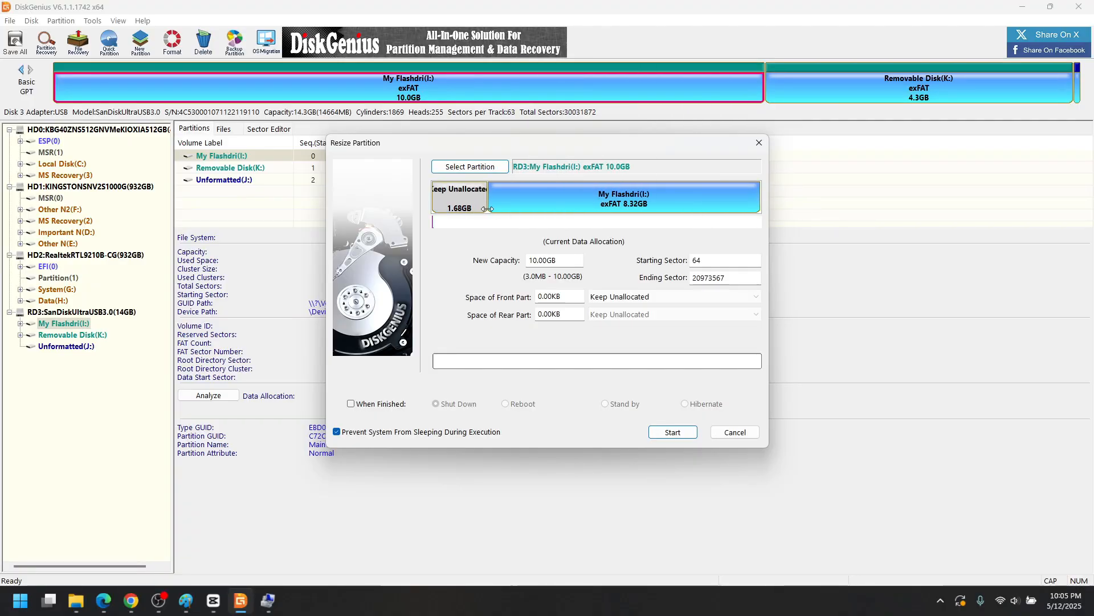
pyautogui.click(676, 432)
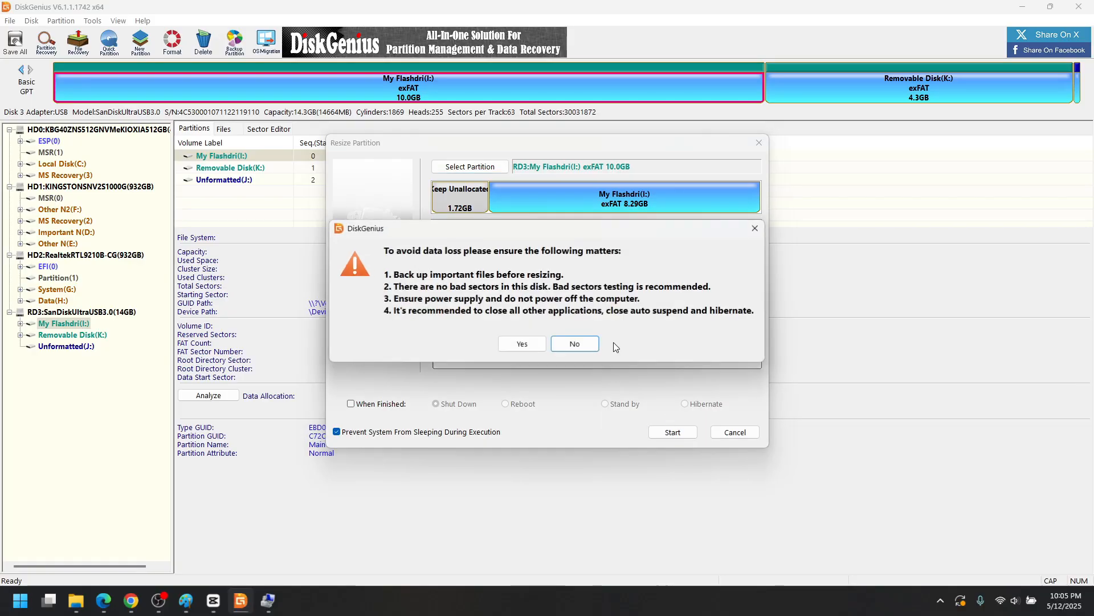
pyautogui.click(530, 350)
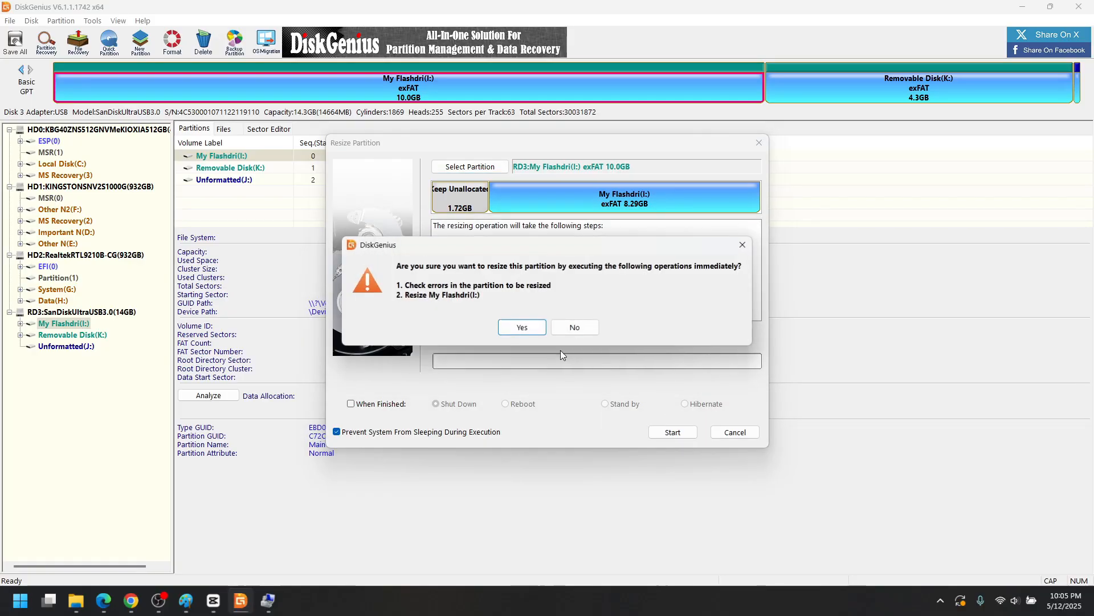
pyautogui.click(552, 330)
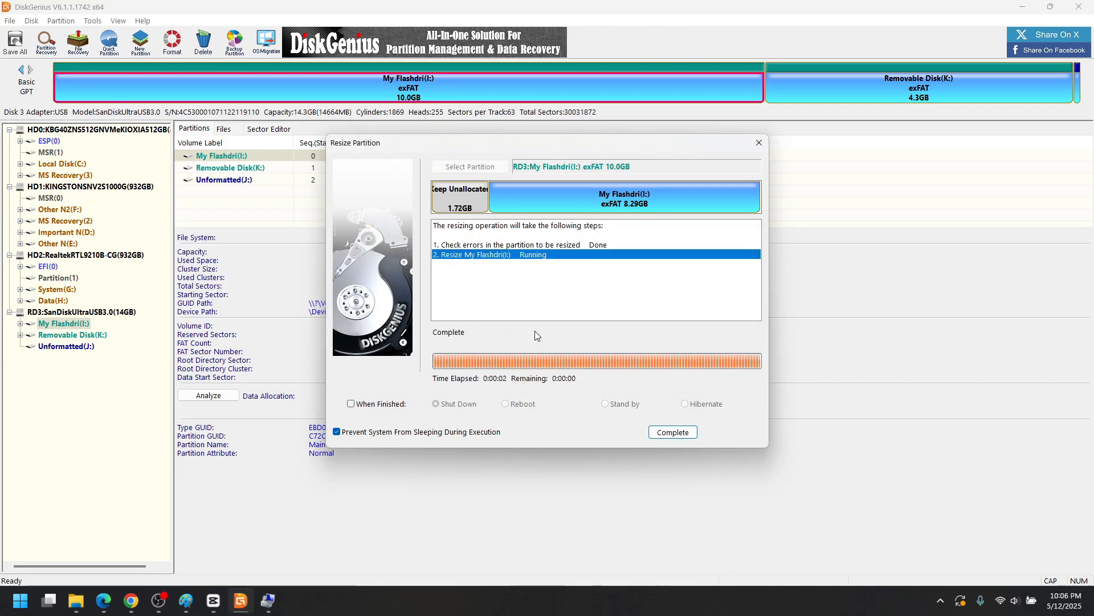
pyautogui.click(673, 432)
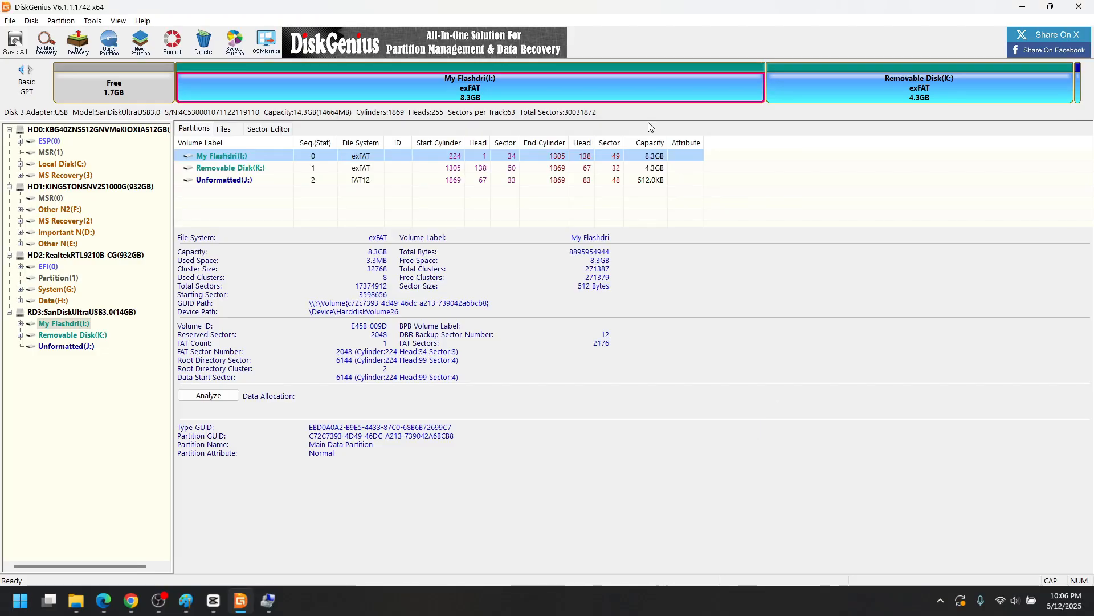
# - Select the 1.7 GB free space before My Flashdrive to view its 3,598,655 sectors starting at sector 1
pyautogui.click(136, 95)
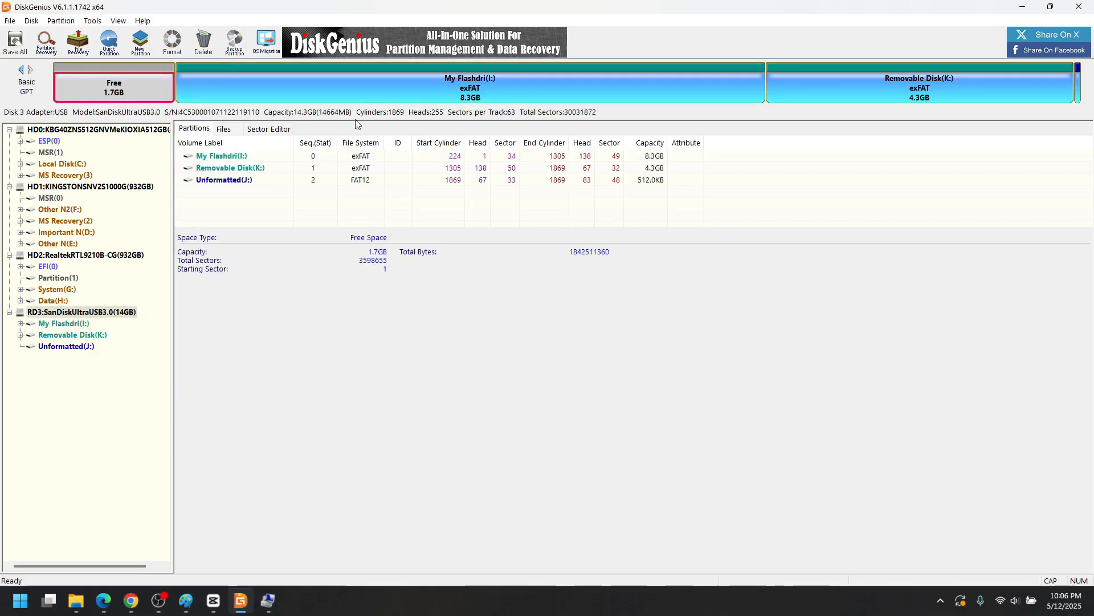